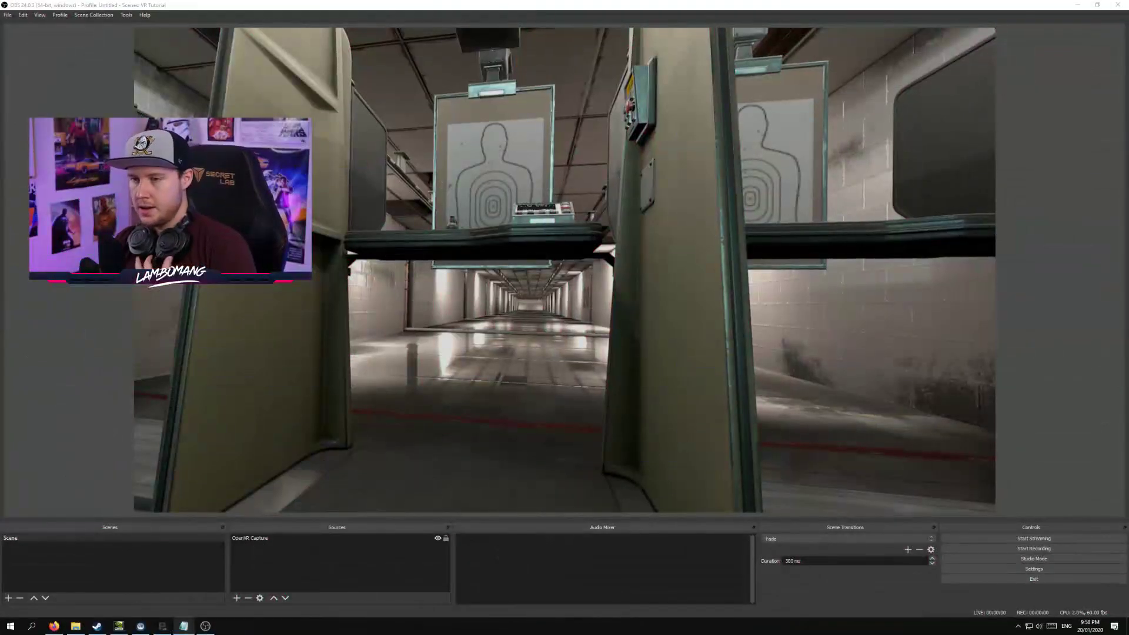
Rename the OpenVR Capture source to RightEye
left_click(808, 49)
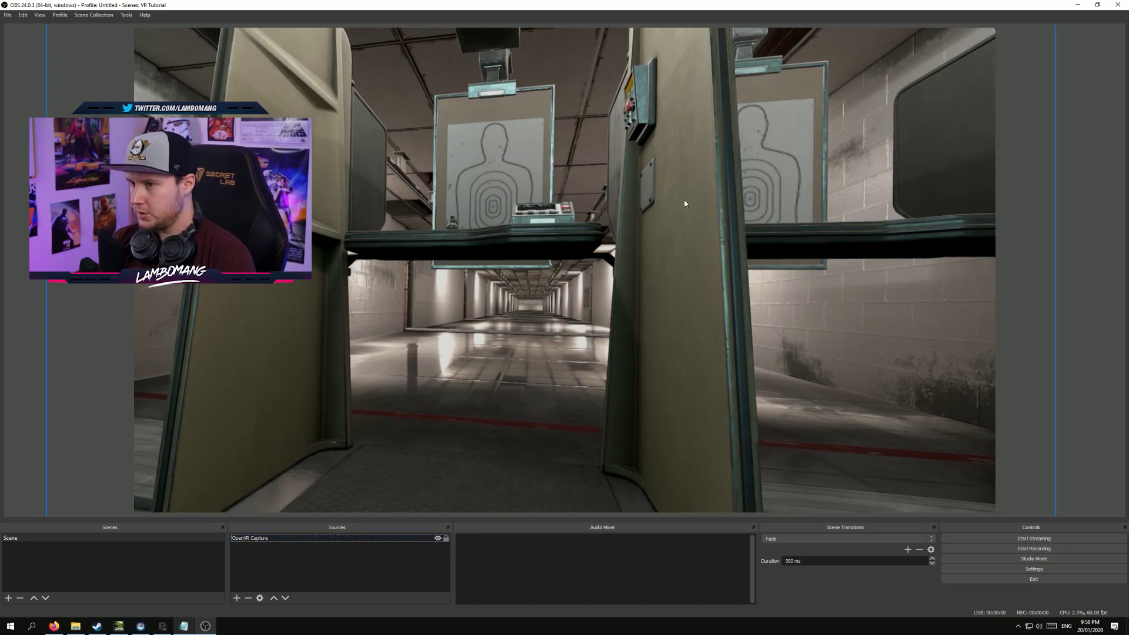
left_click(1094, 270)
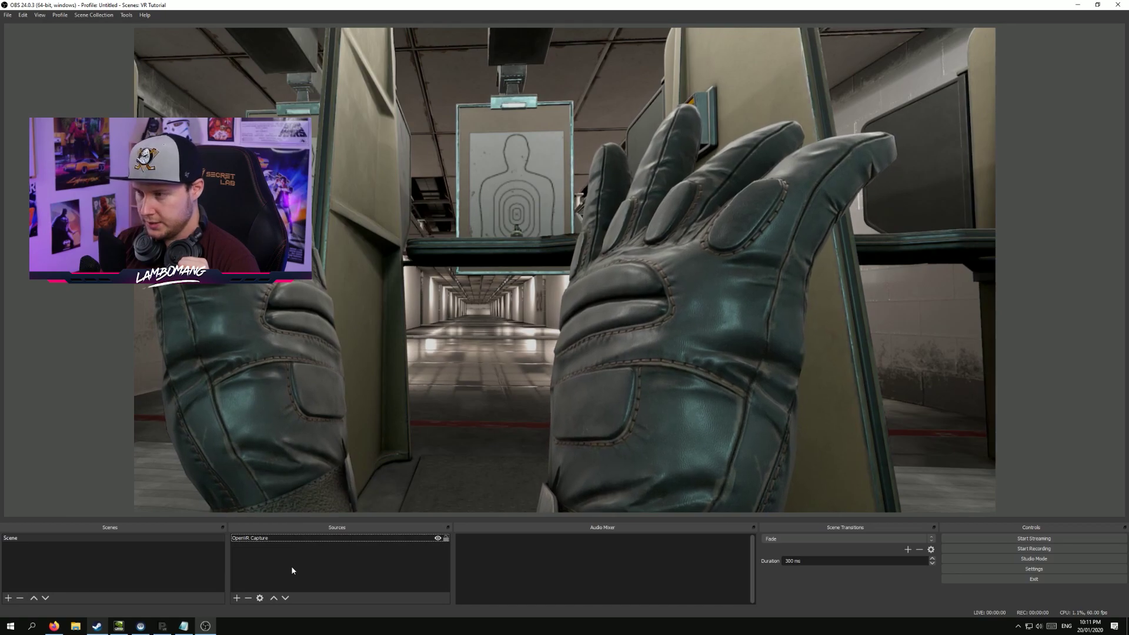
left_click(260, 539)
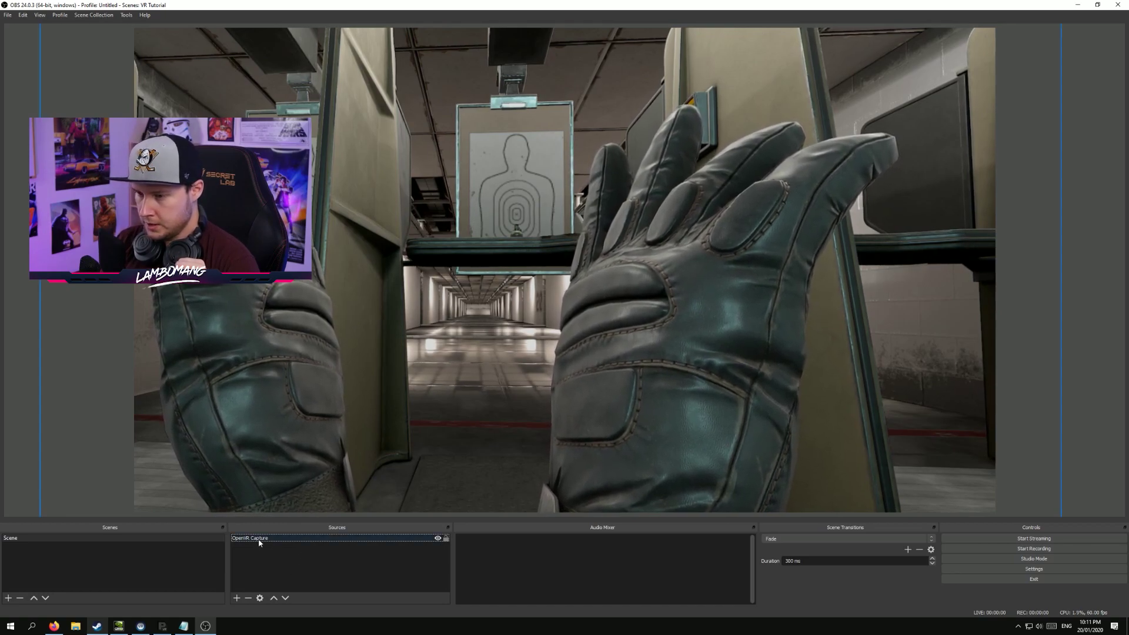
left_click(257, 542)
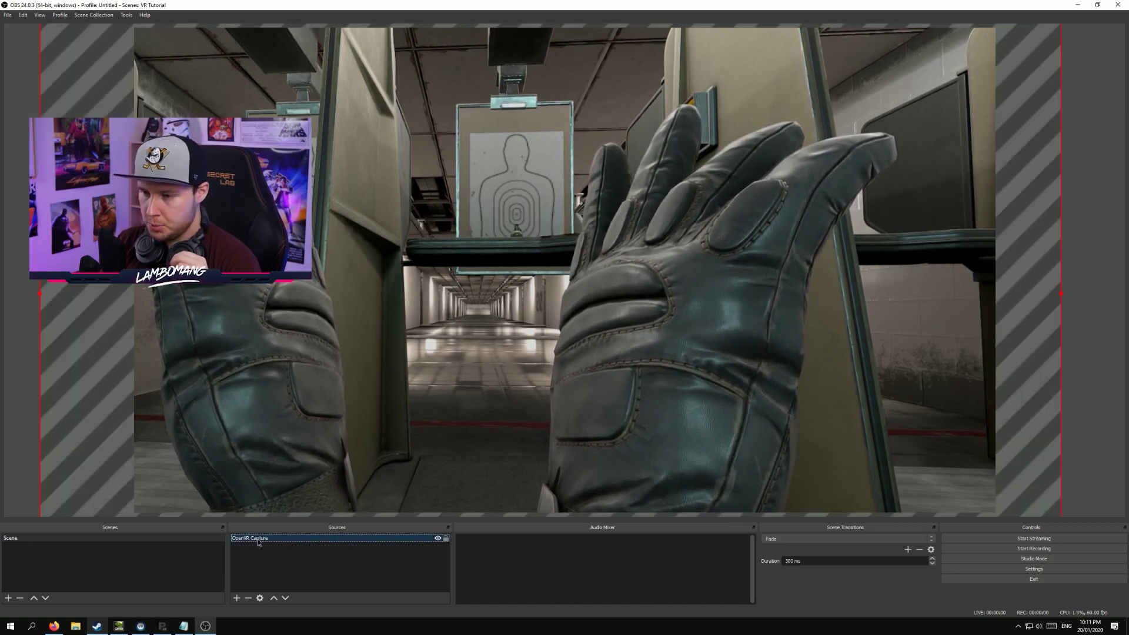
right_click(258, 542)
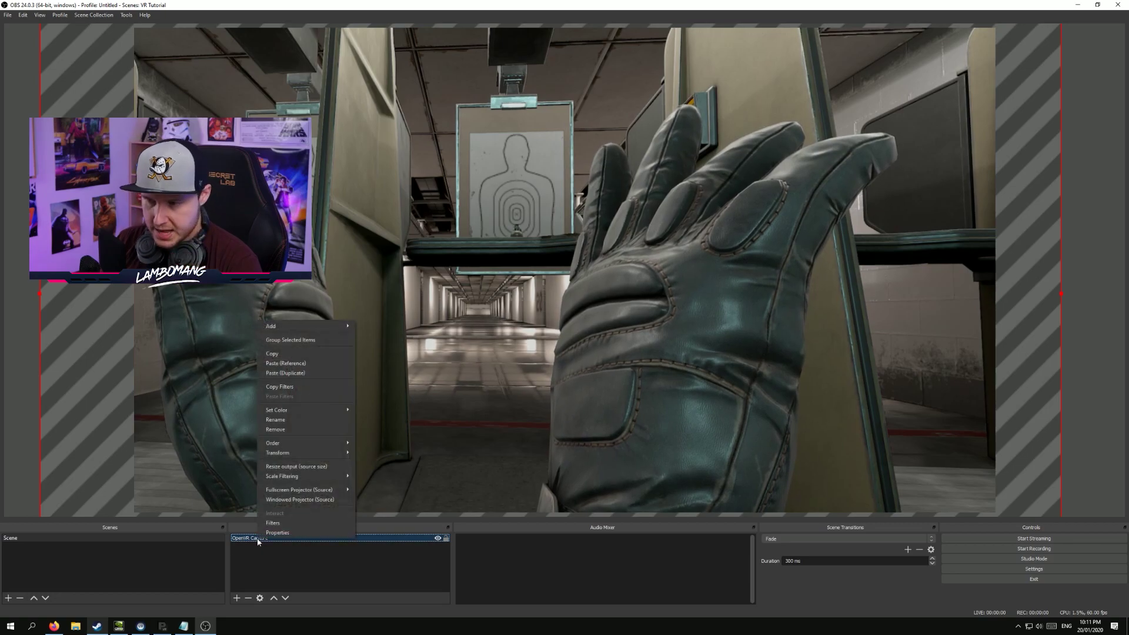
left_click(294, 419)
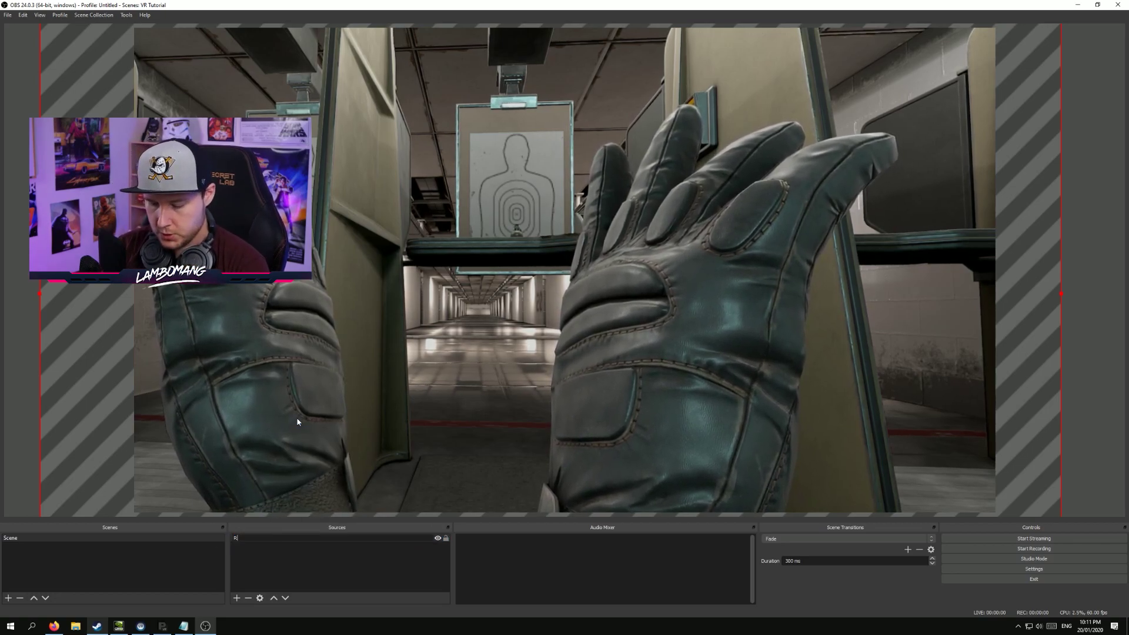
type("RightEye")
key("Return")
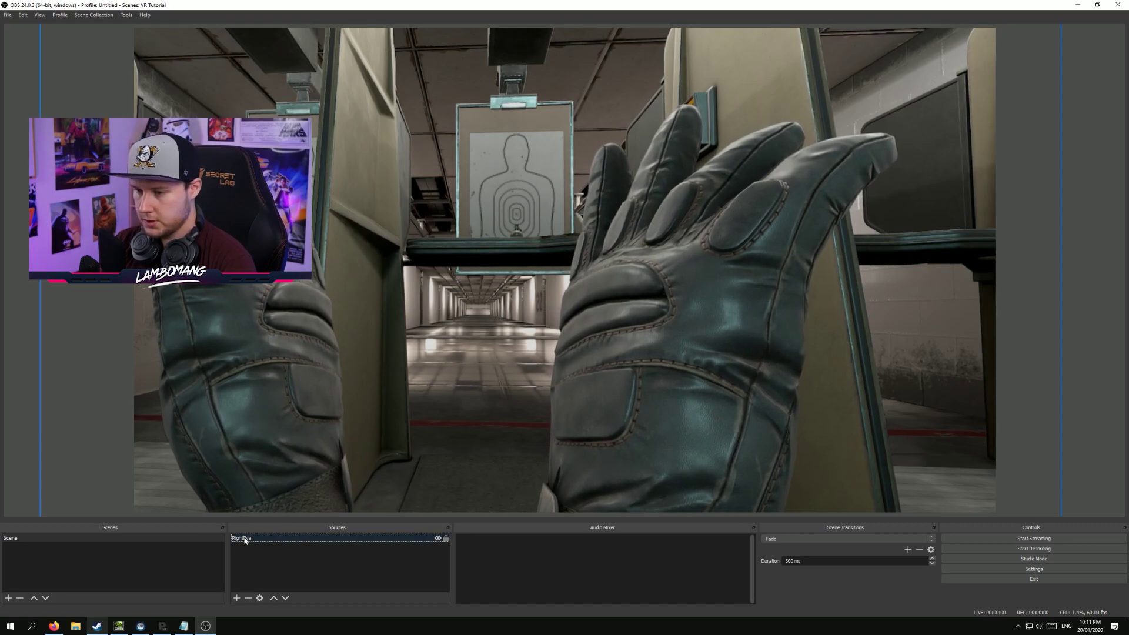
Reset RightEye's transform so the VR feed shows at its native size
right_click(250, 541)
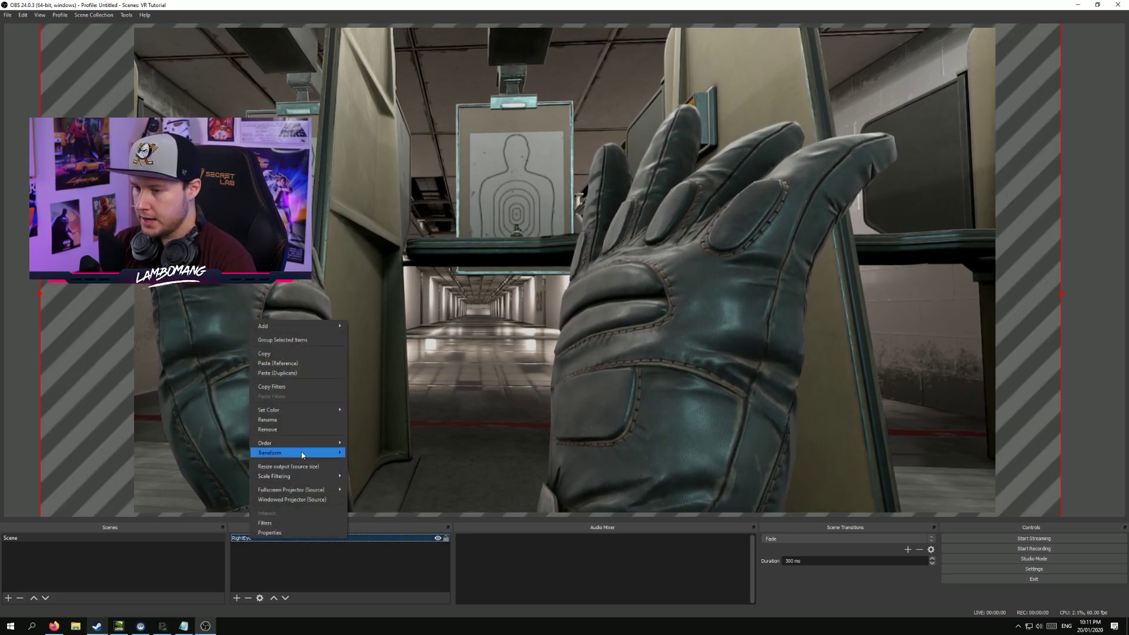
mouse_move(302, 454)
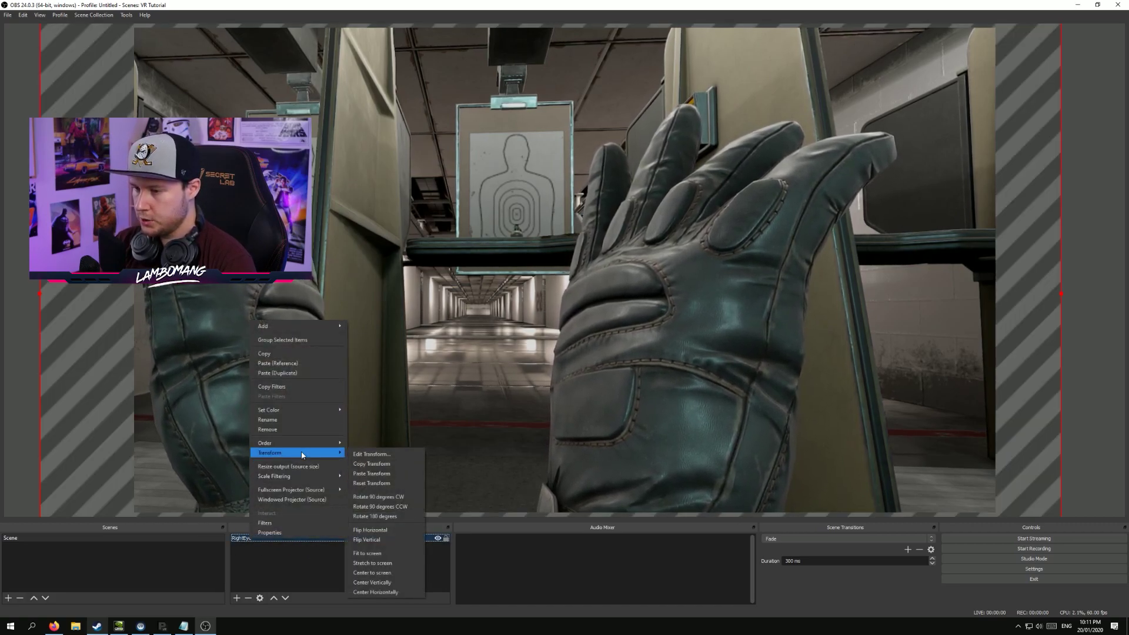
left_click(389, 487)
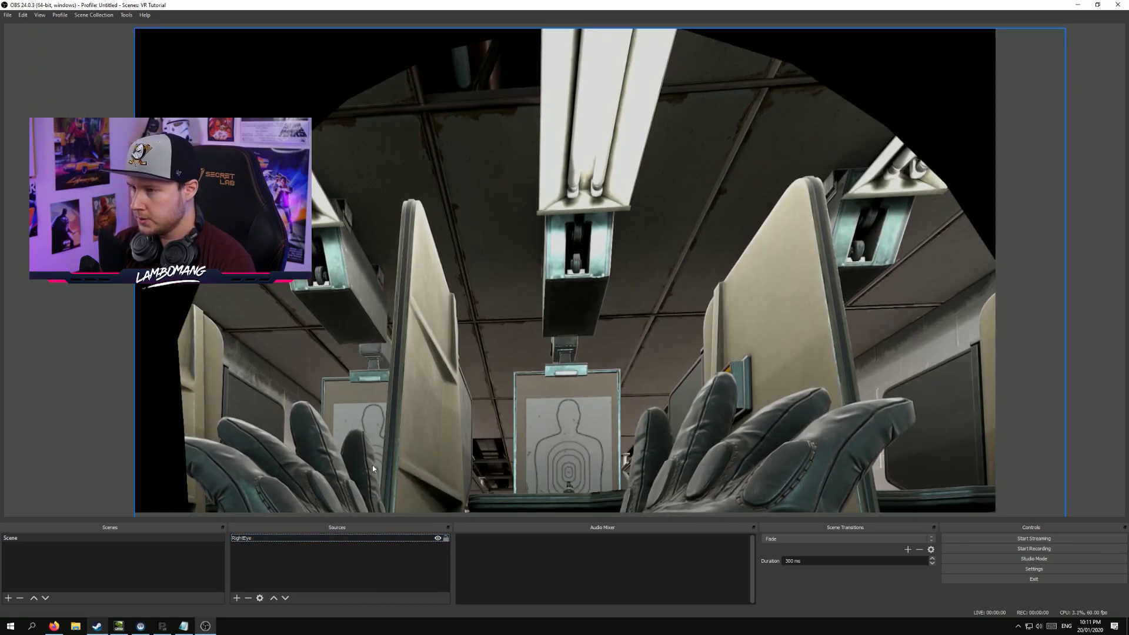
Add a second OpenVR Capture source named LeftEye that captures the left eye
left_click(237, 598)
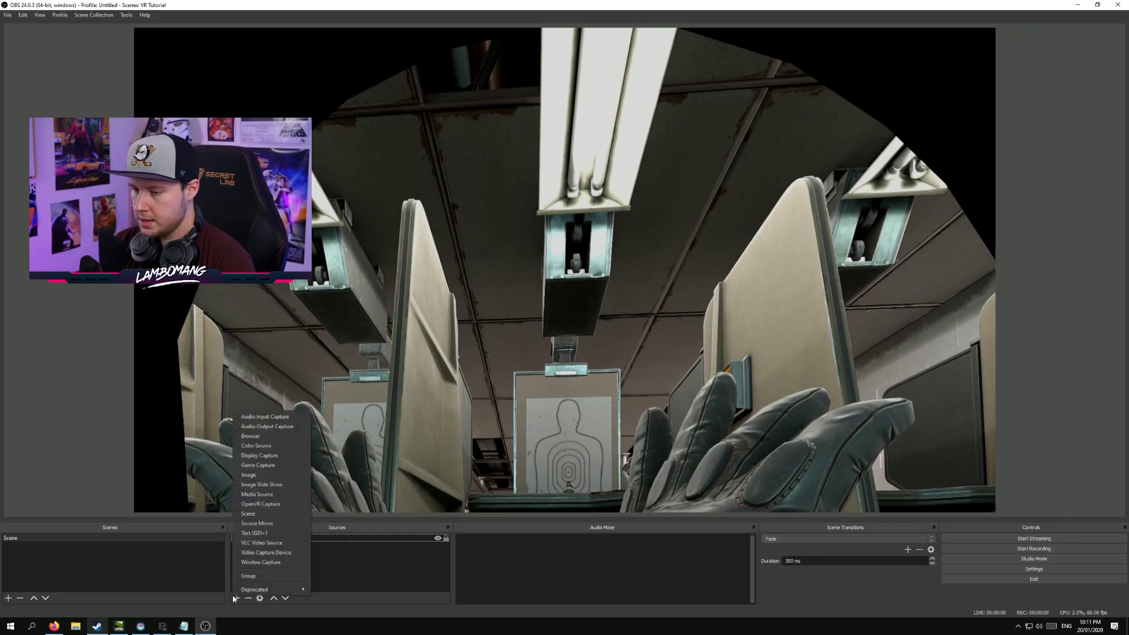
left_click(278, 506)
type("LeftEye")
key("Return")
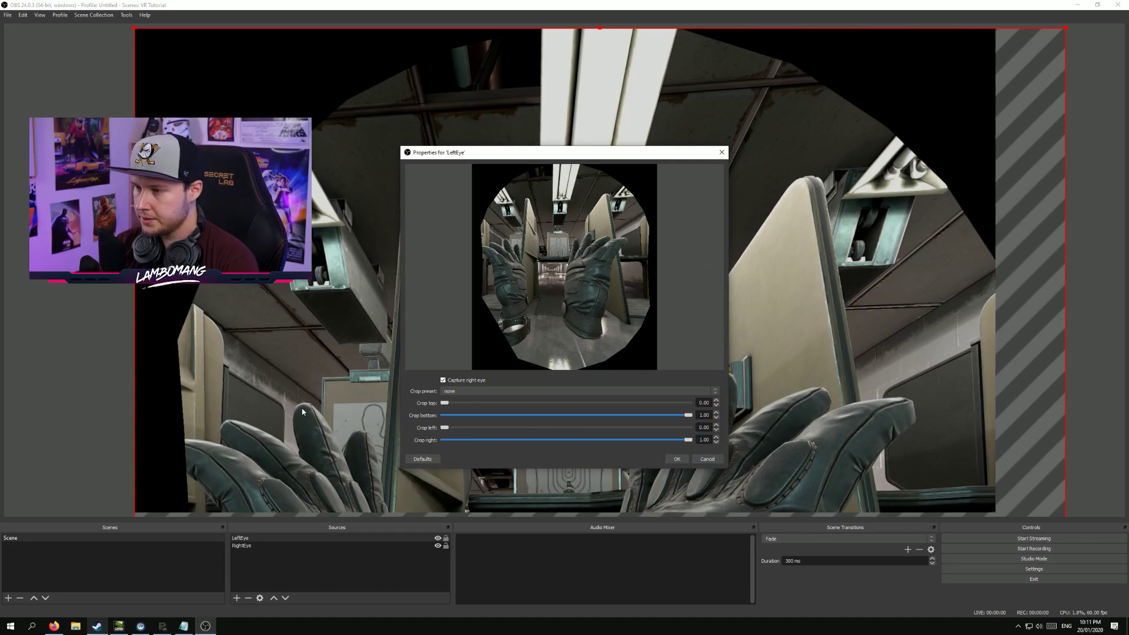
left_click(463, 381)
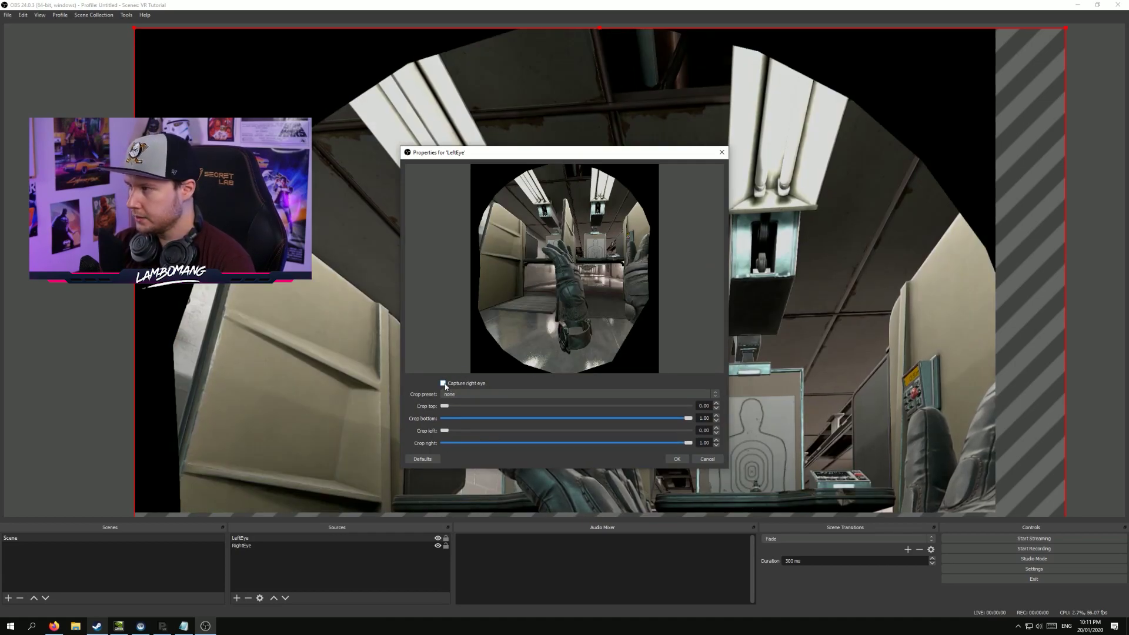
key("Return")
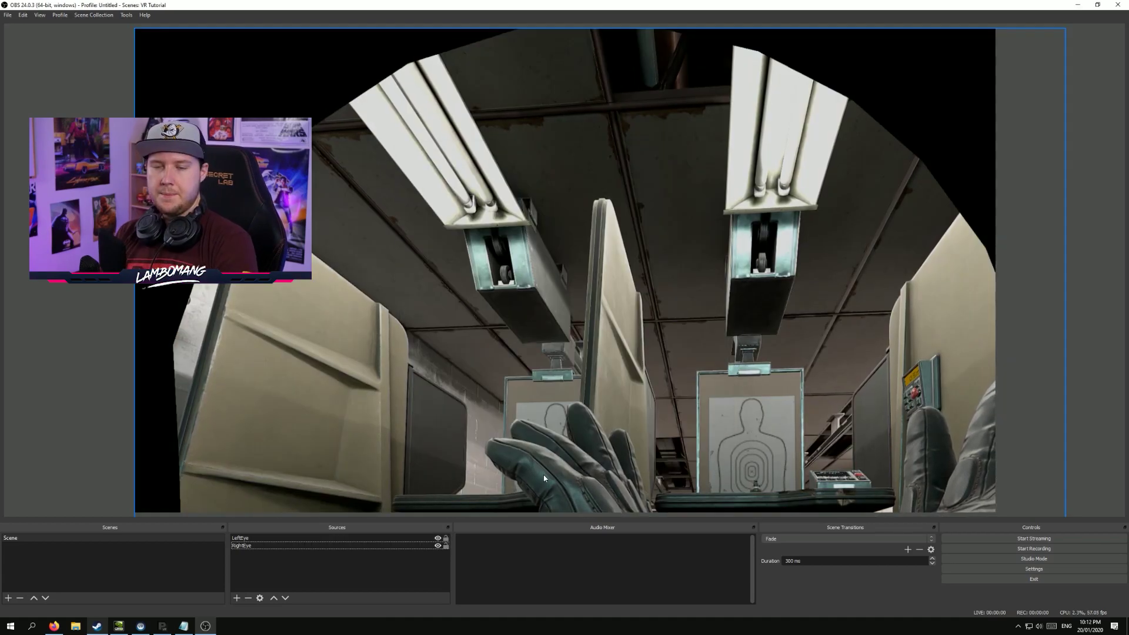
Move LeftEye below RightEye in the source stacking order
left_click(265, 545)
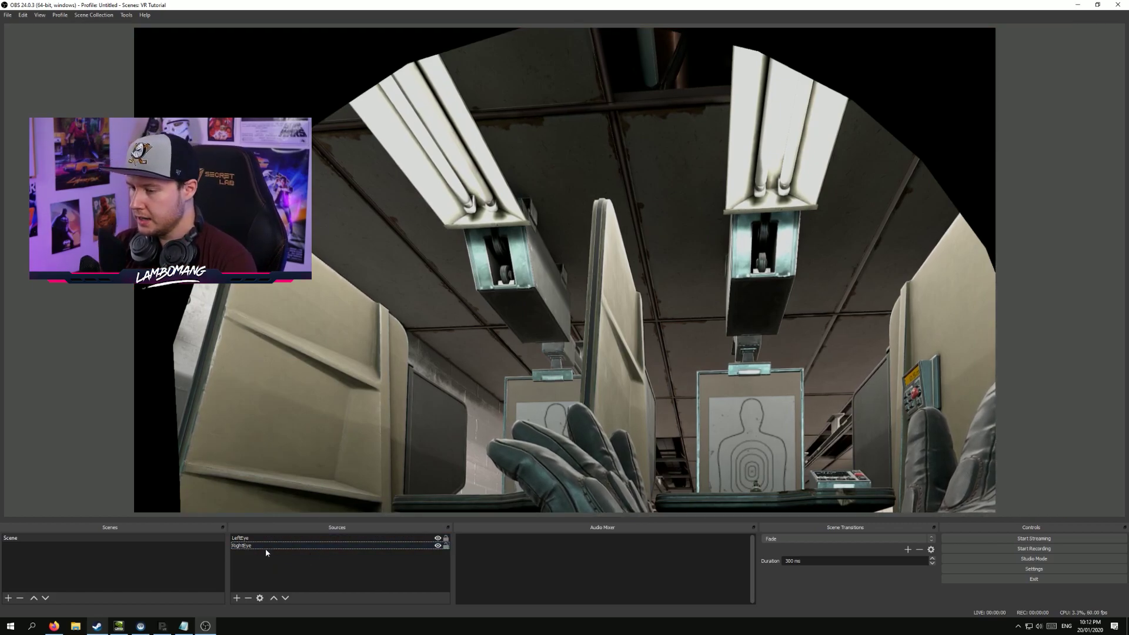
left_click(247, 538)
left_click(287, 598)
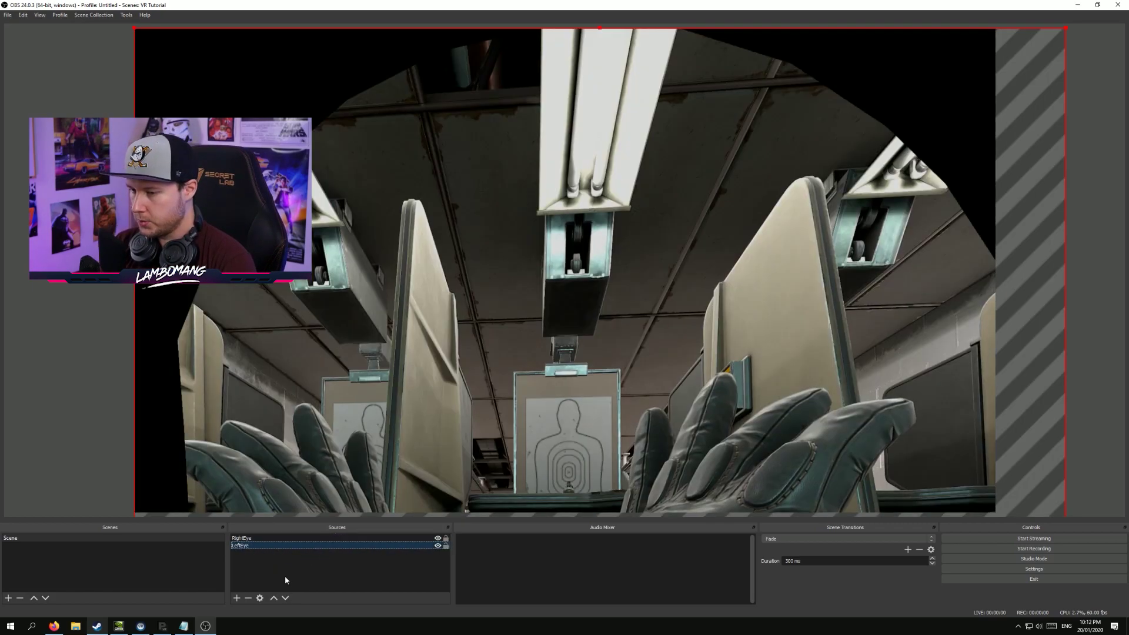
Give RightEye an Image Mask/Blend alpha mask (Color Channel) using the index right mask.png file
left_click(248, 539)
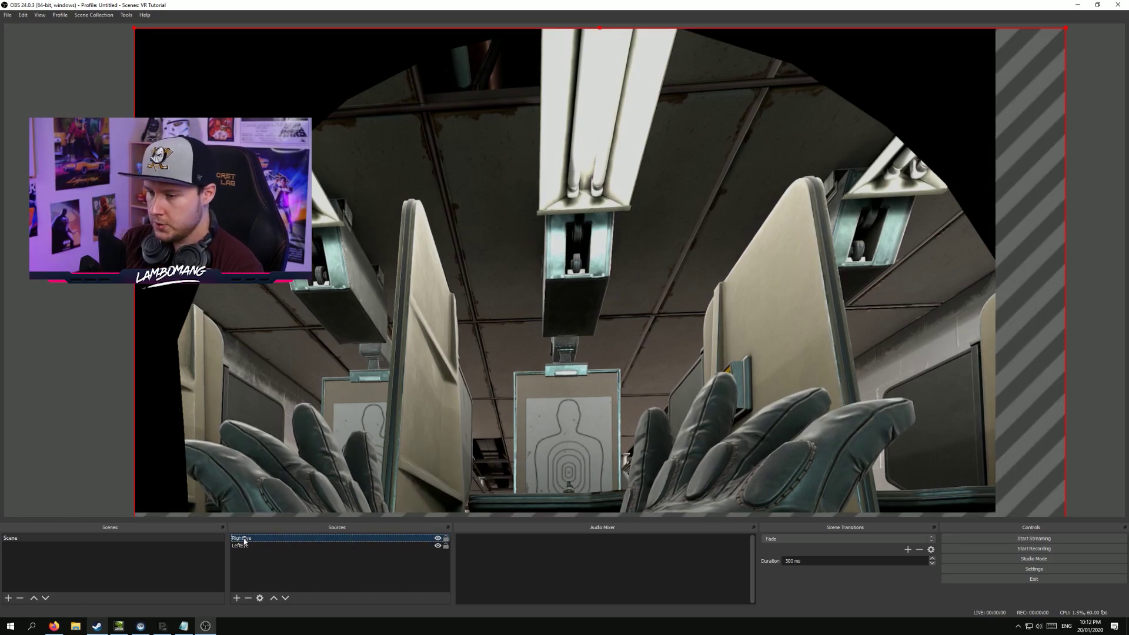
right_click(244, 541)
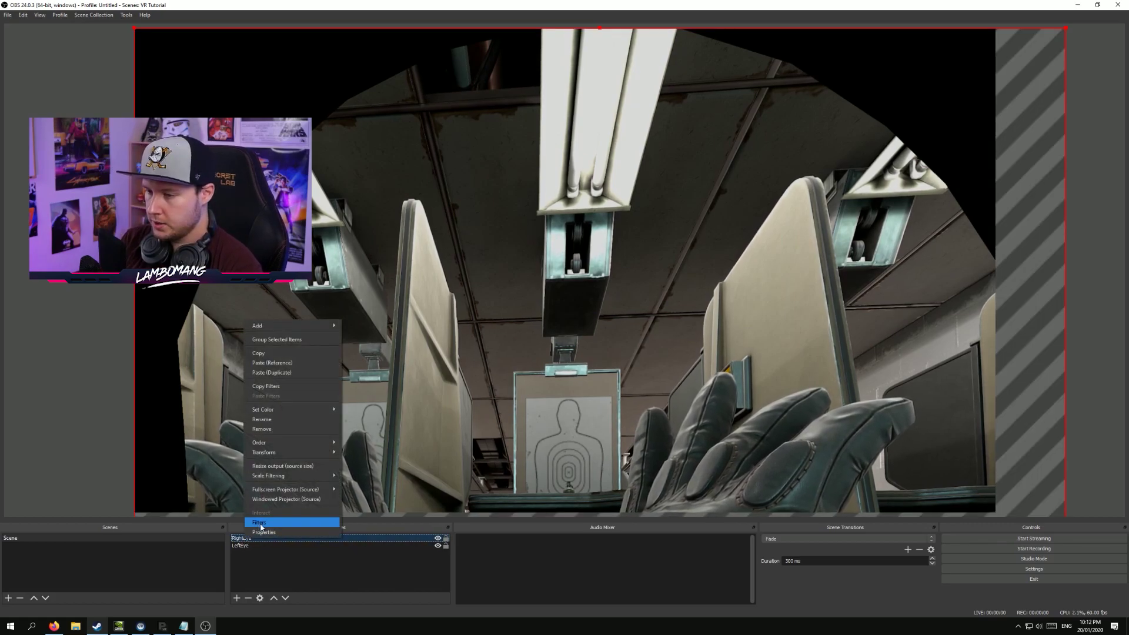
left_click(258, 522)
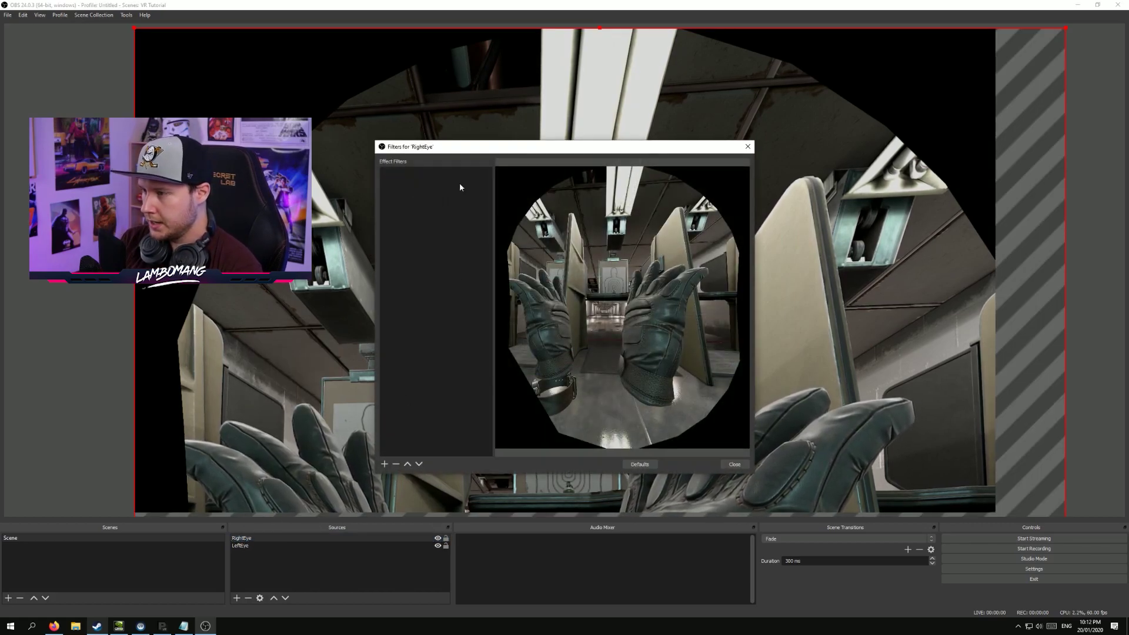
left_click(385, 463)
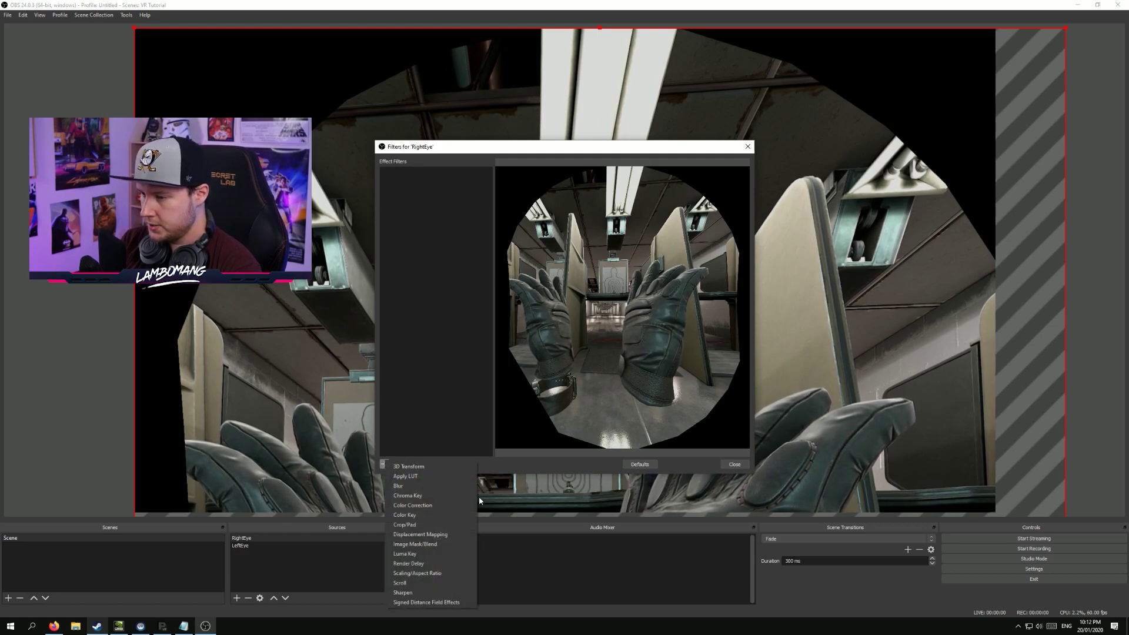
left_click(435, 544)
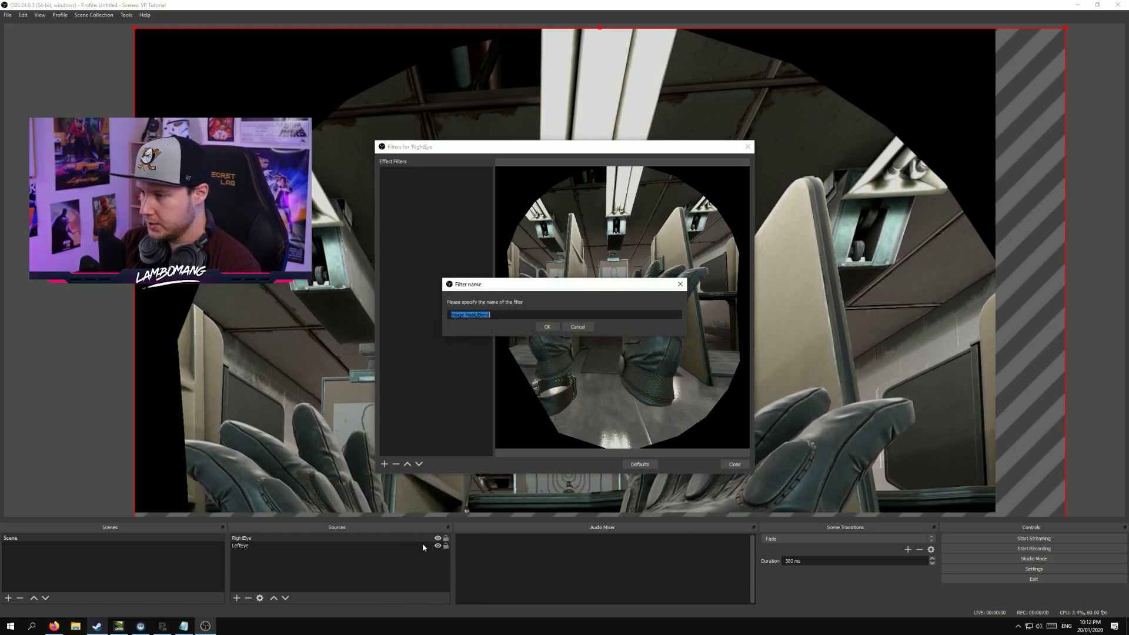
left_click(546, 326)
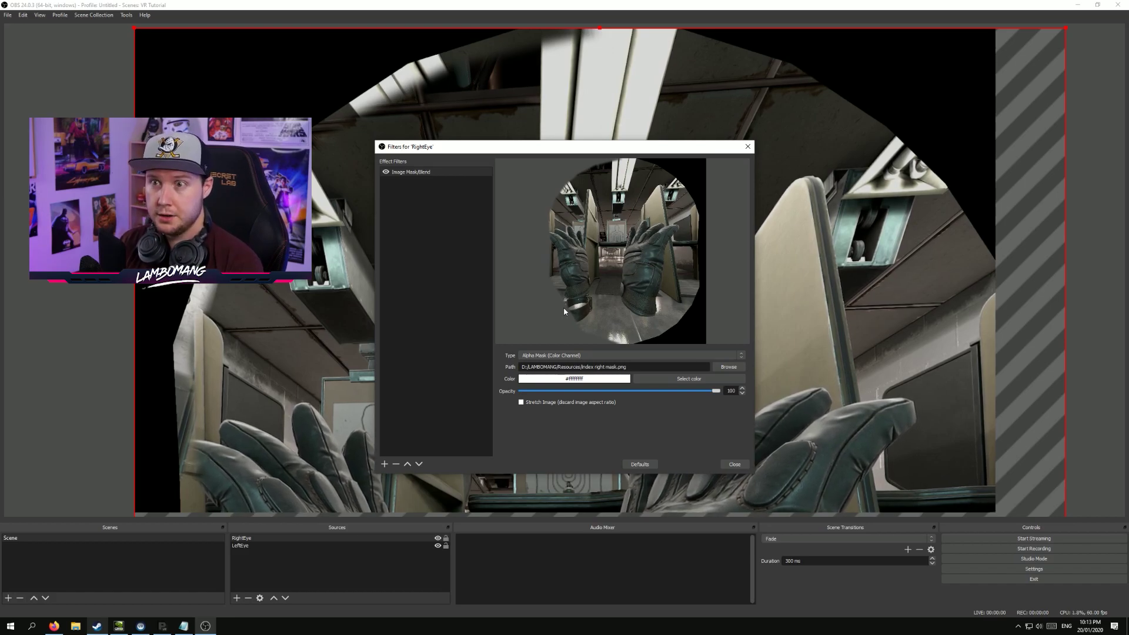
key("Escape")
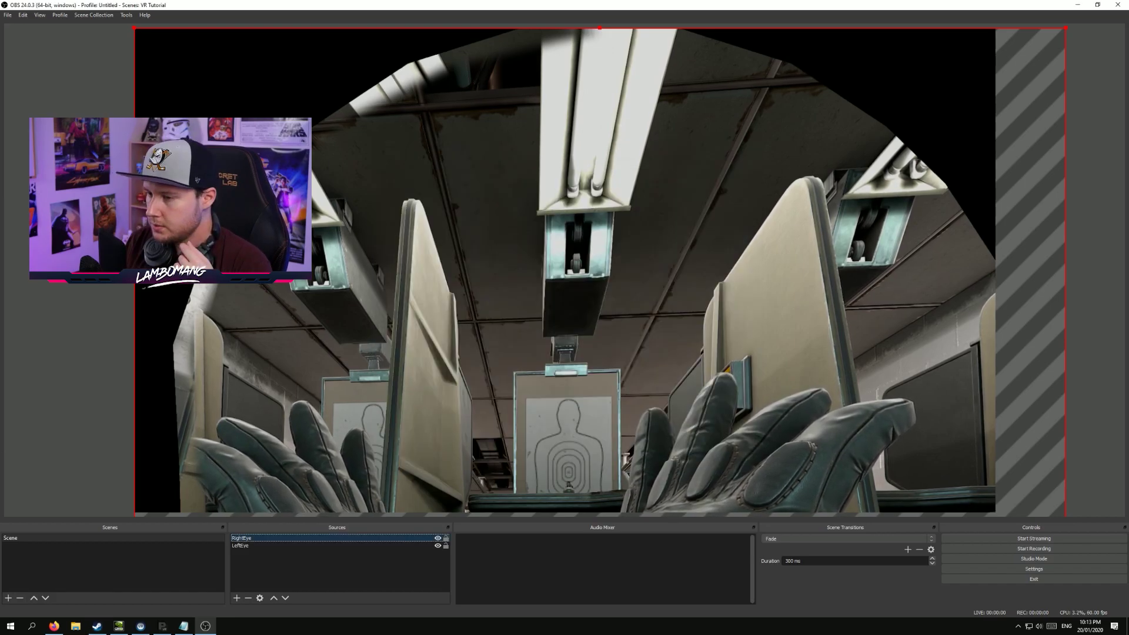
Drag RightEye right, then back left, in the preview until it lines up with LeftEye
left_click(435, 546)
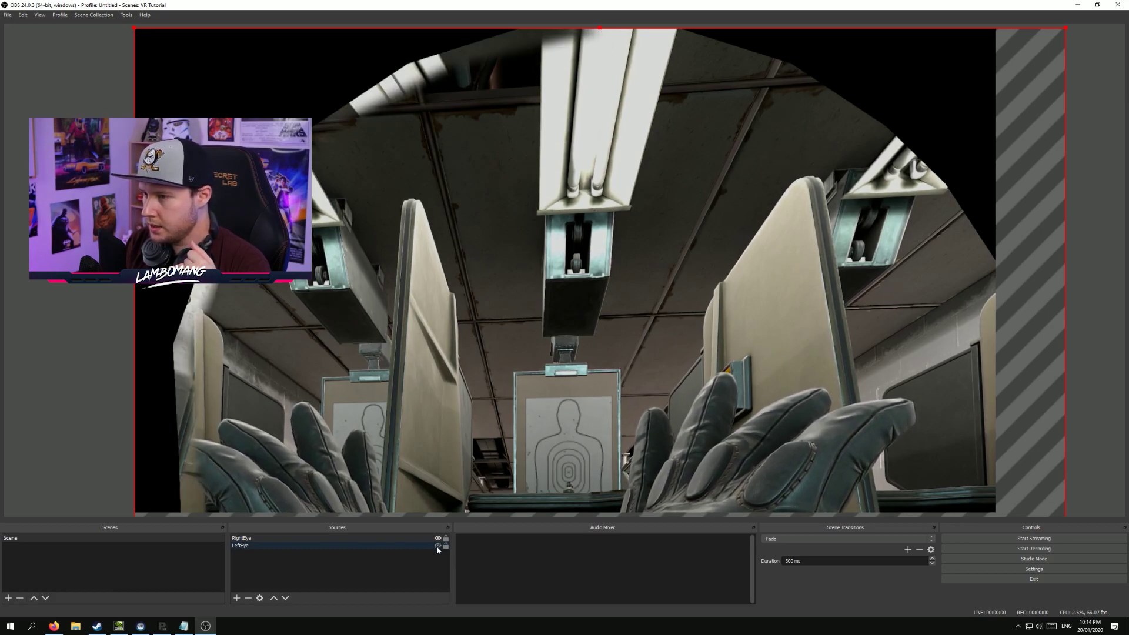
left_click(419, 560)
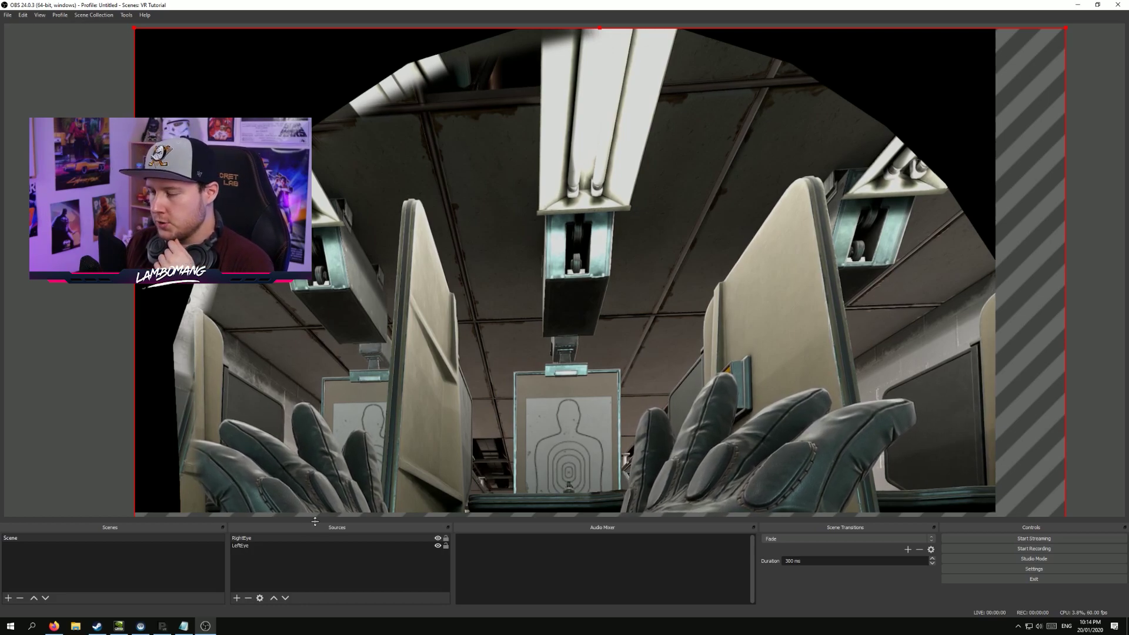
left_click(268, 547)
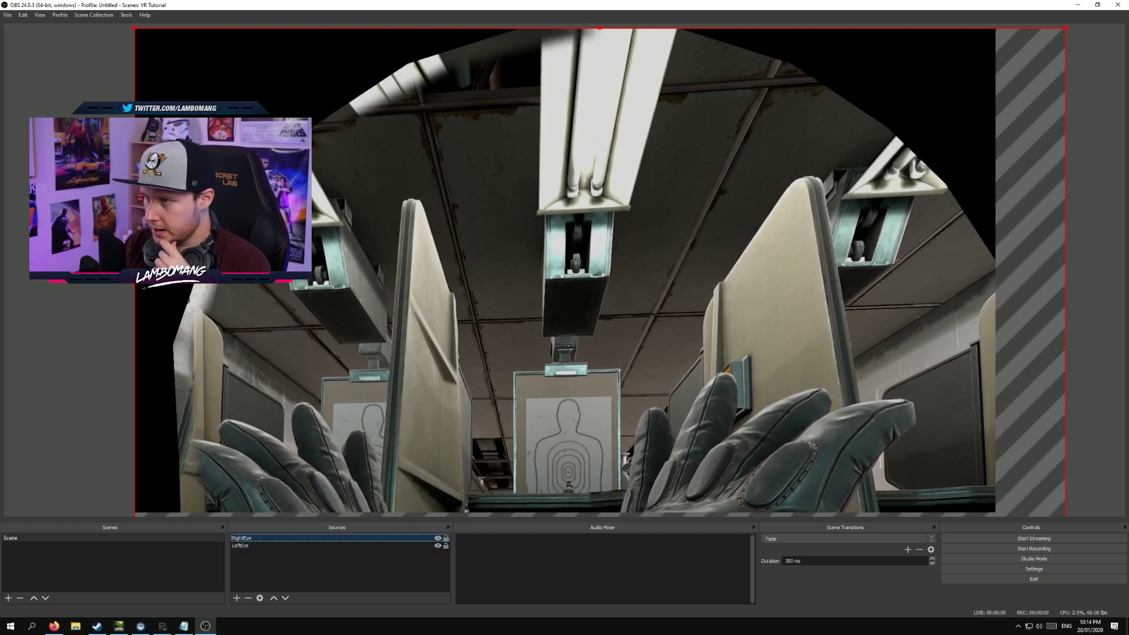
left_click_drag(195, 109, 540, 102)
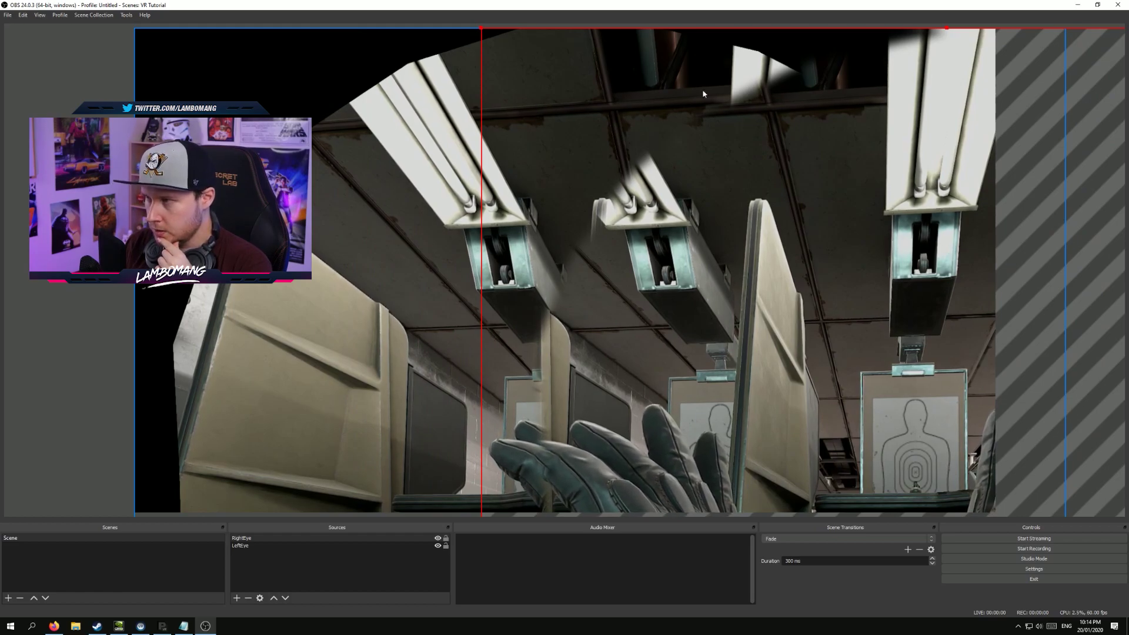
left_click_drag(777, 62, 617, 70)
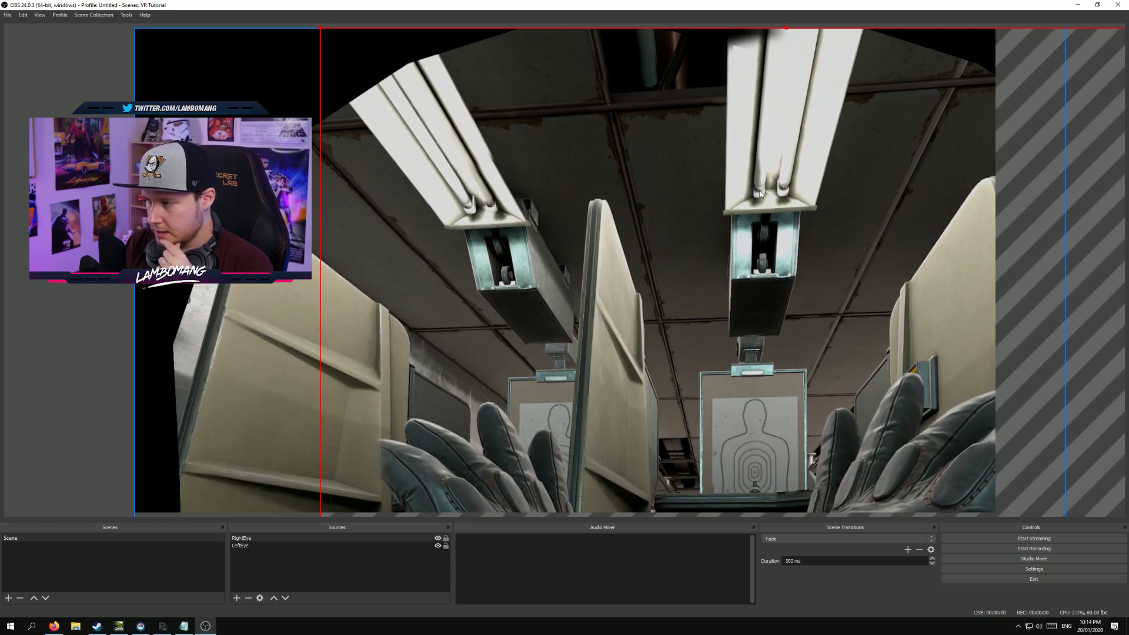
left_click(292, 570)
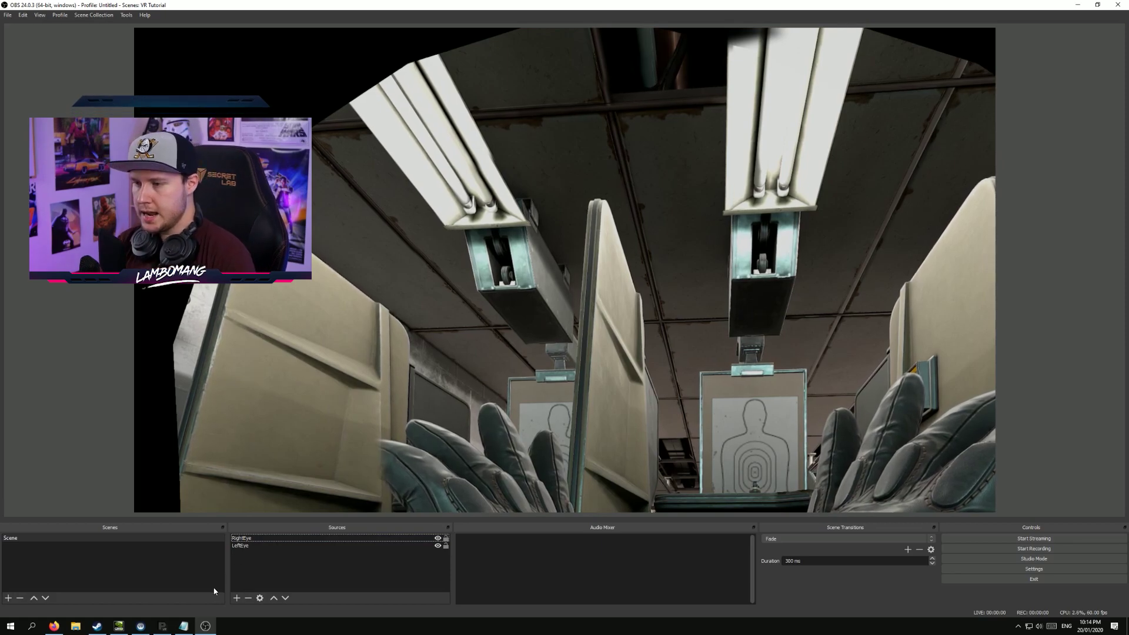
Group the RightEye and LeftEye captures into one group named OpenVR
left_click(248, 539)
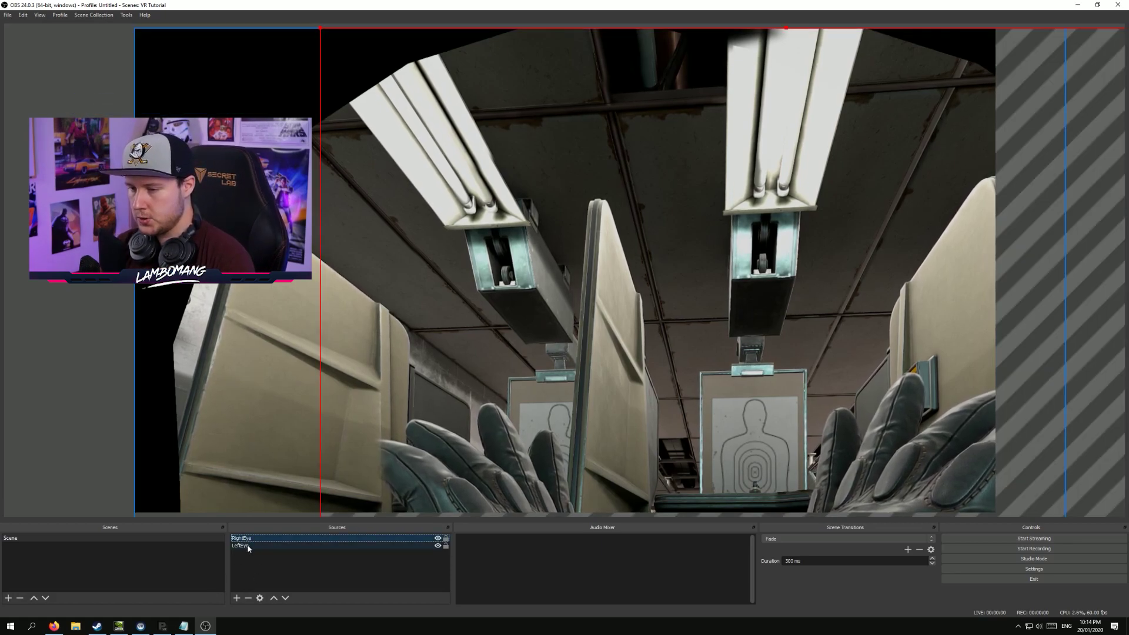
left_click(248, 546, "ctrl")
right_click(242, 550)
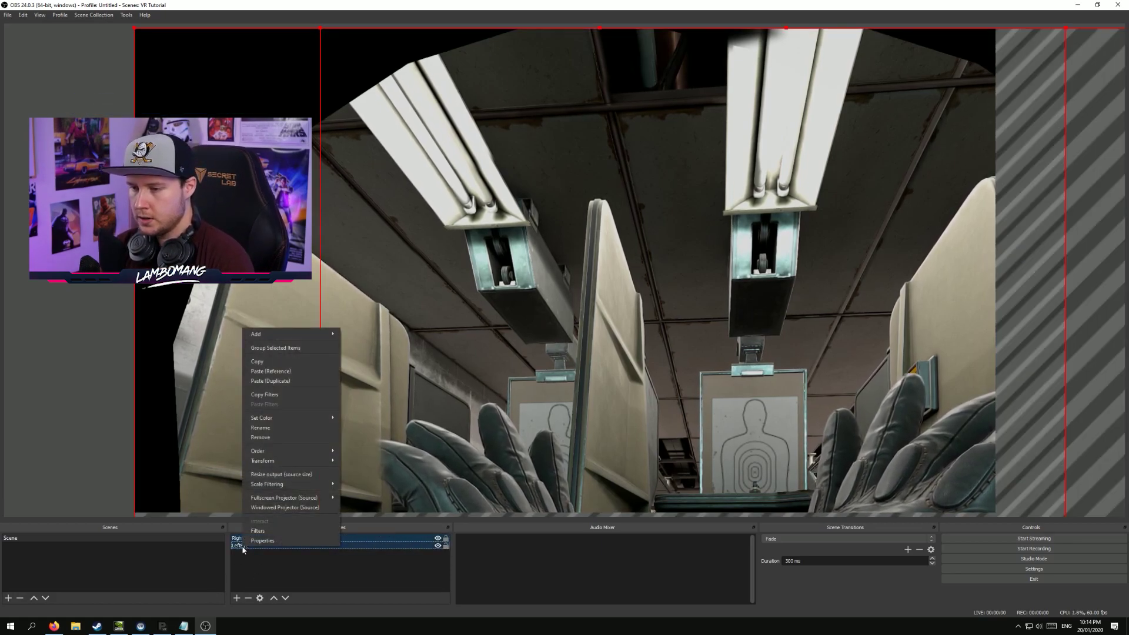
left_click(276, 348)
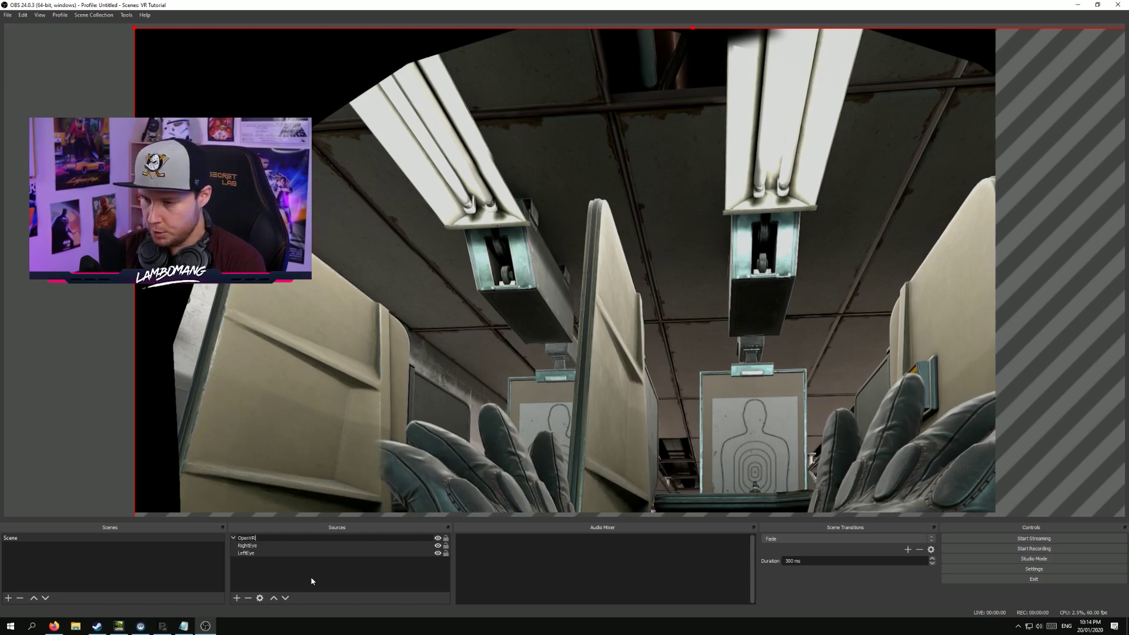
type("OpenVR")
key("Return")
left_click(347, 545)
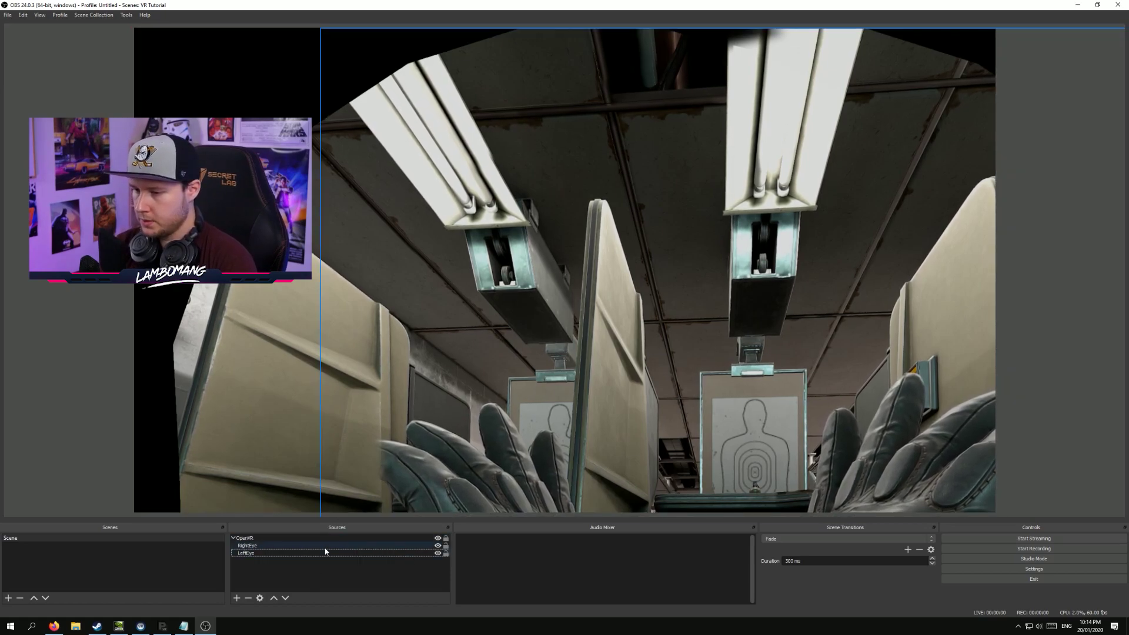
left_click(282, 538)
left_click(282, 539)
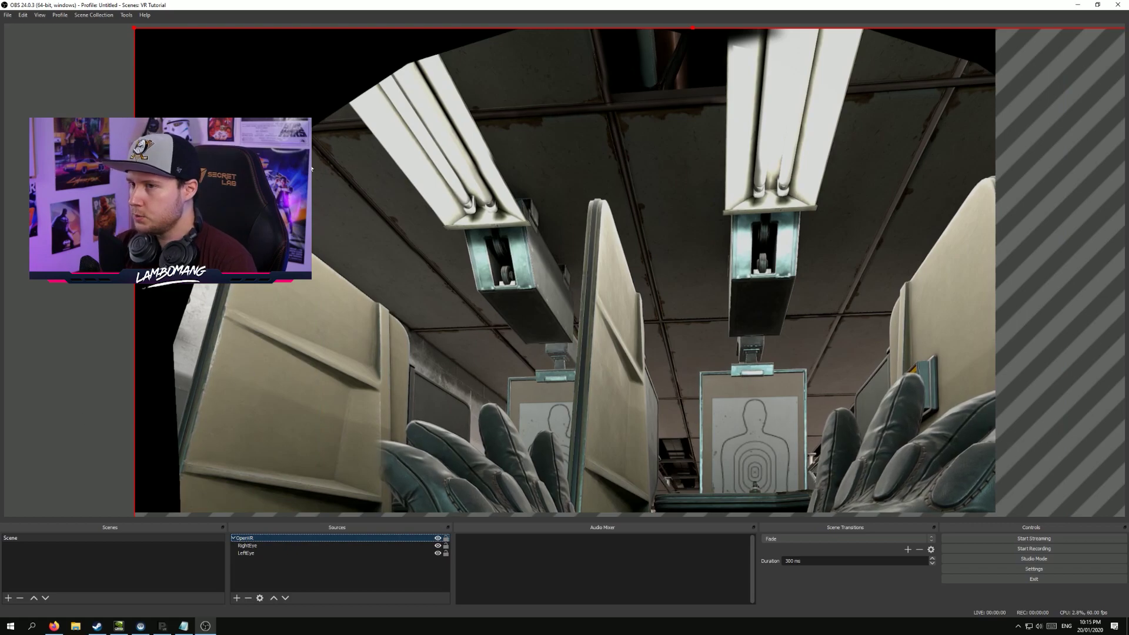
Reposition the OpenVR group and widen it so the combined view fills the canvas
left_click_drag(136, 36, 529, 89)
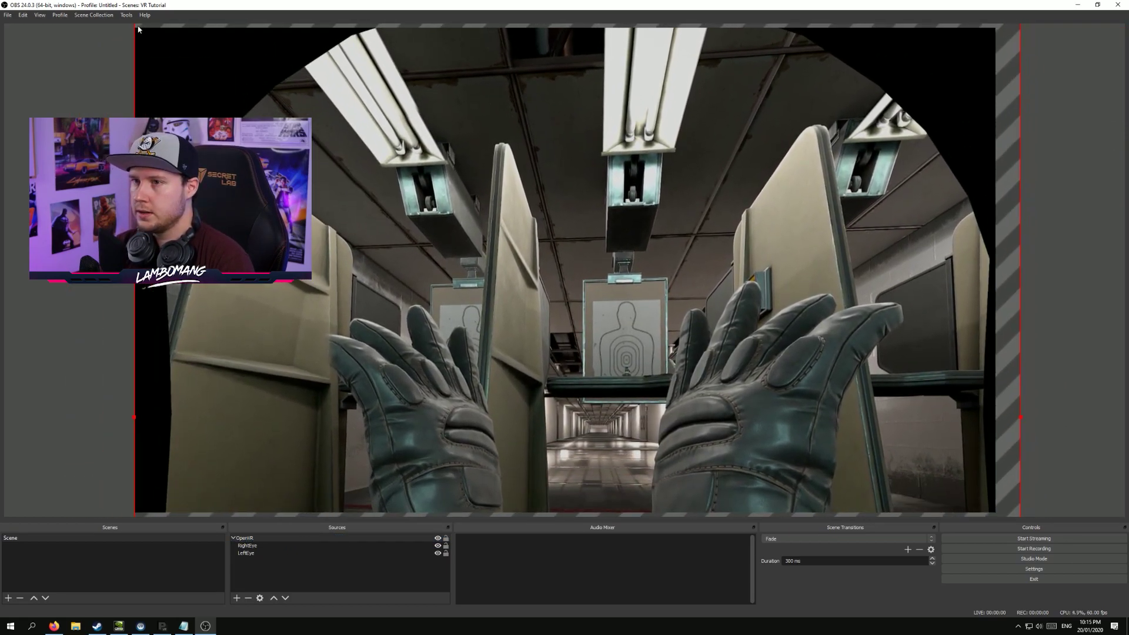
left_click_drag(137, 28, 431, 93)
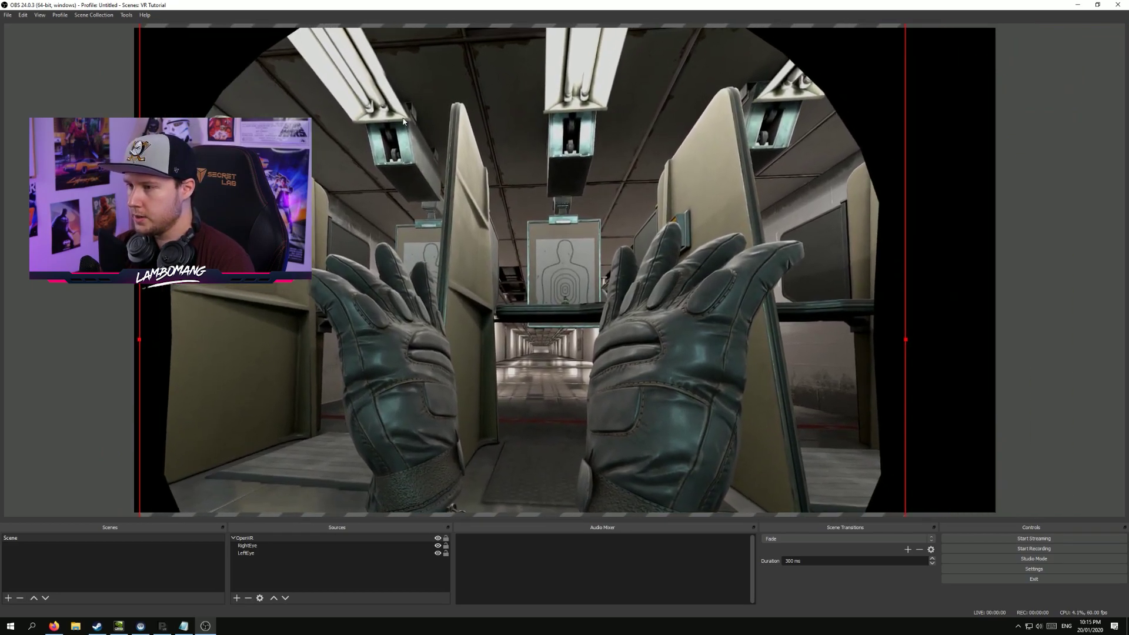
left_click_drag(906, 339, 1011, 339)
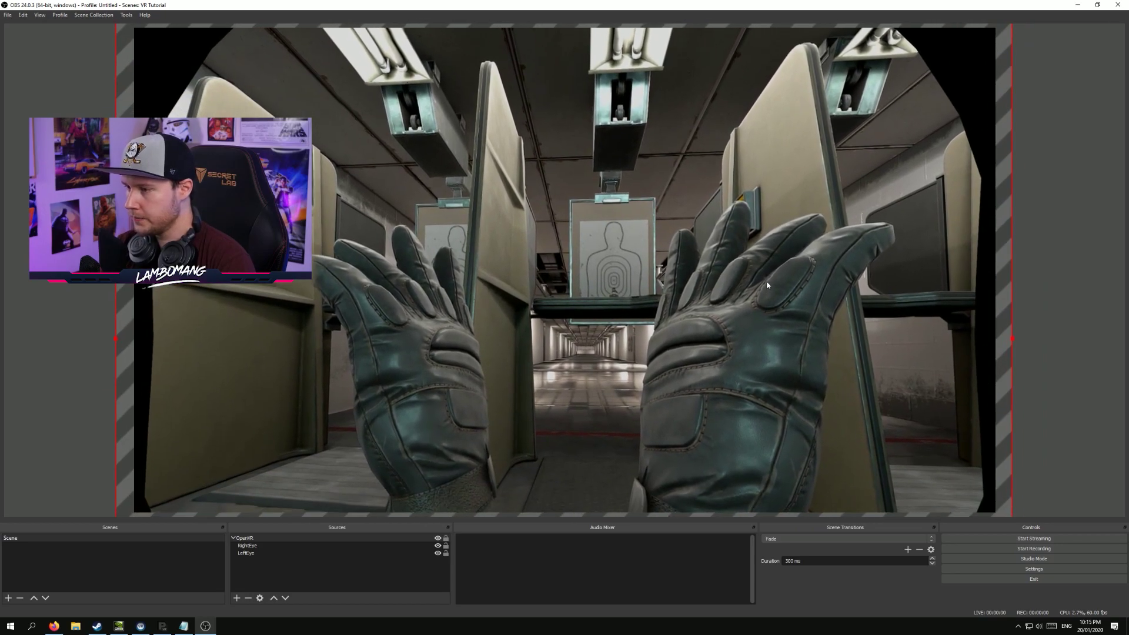
left_click(283, 571)
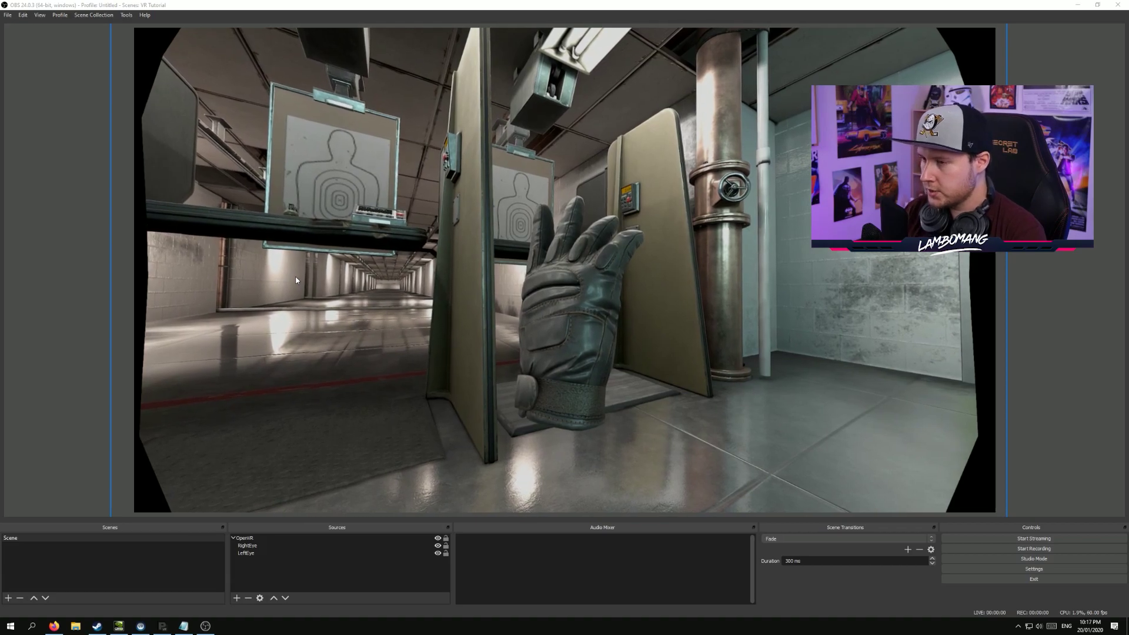
Set RightEye's Position X to 395 in its Edit Transform settings
left_click(279, 545)
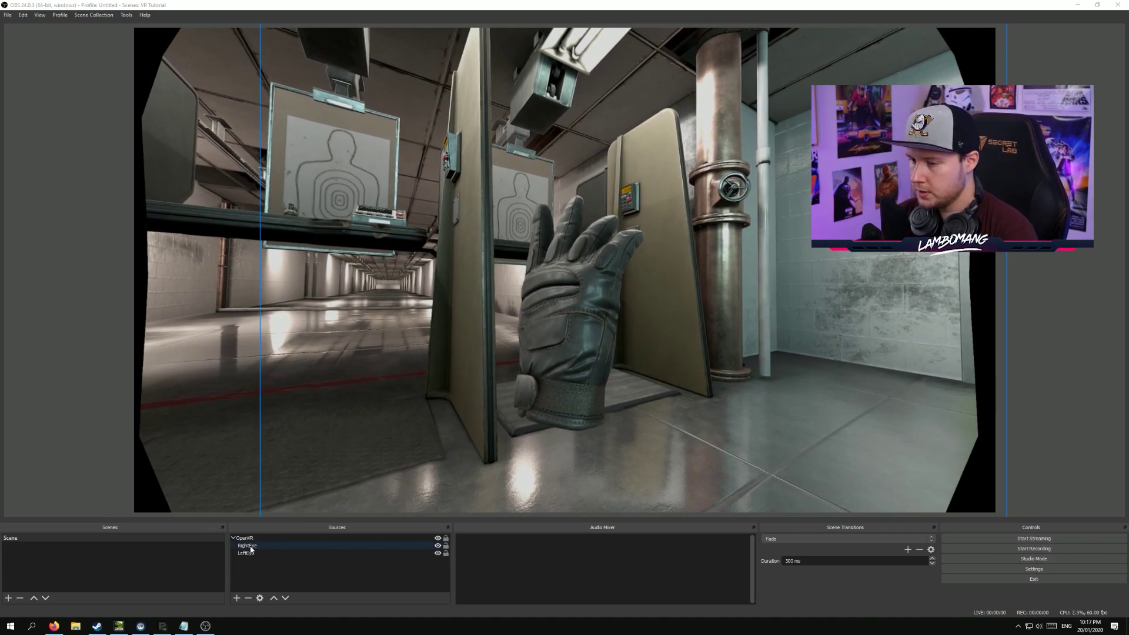
right_click(251, 549)
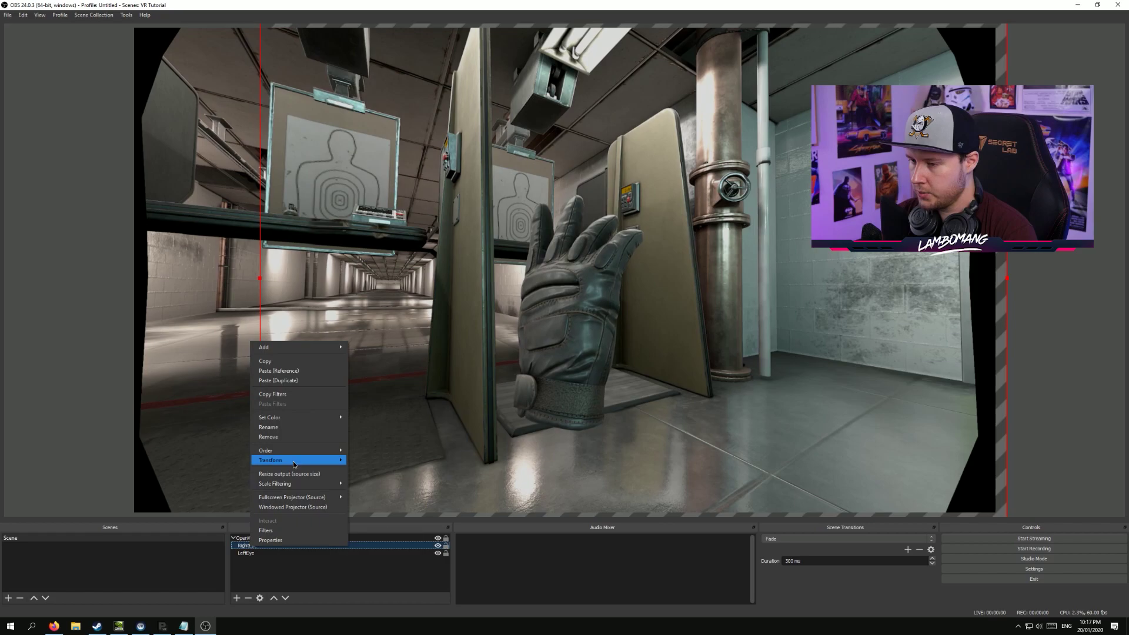
left_click(374, 462)
left_click_drag(580, 242, 729, 226)
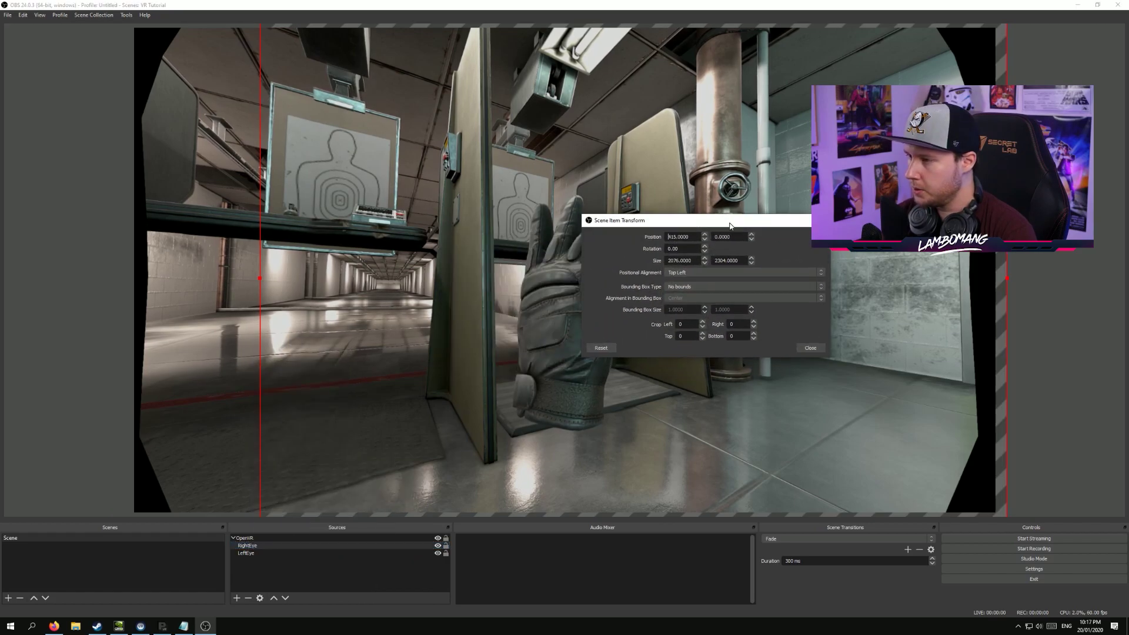
left_click(705, 239)
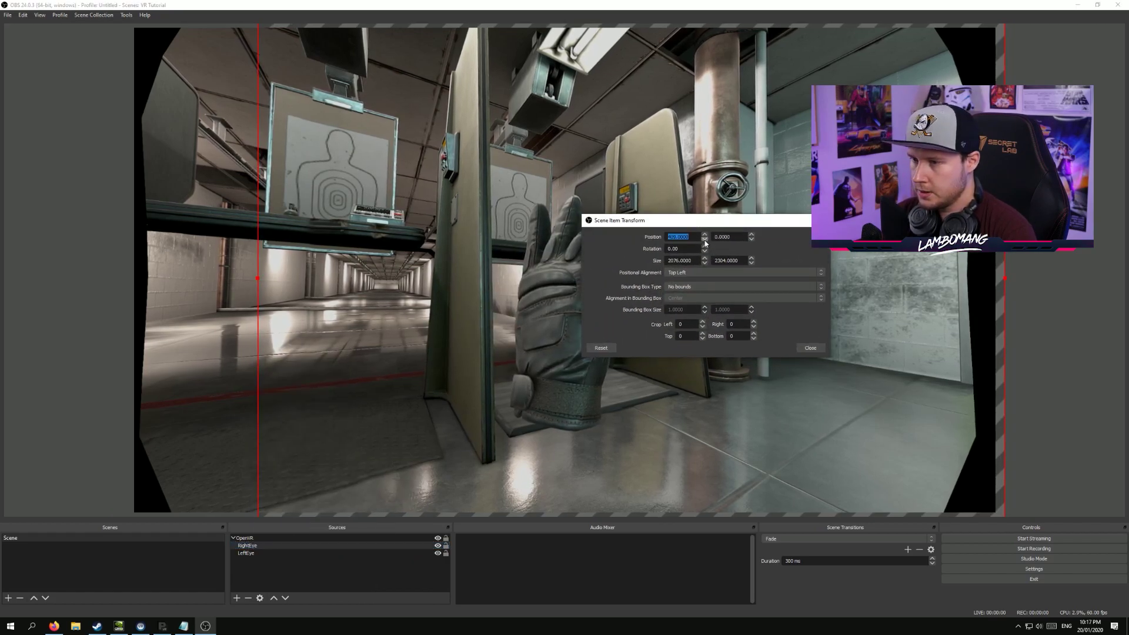
left_click(705, 240)
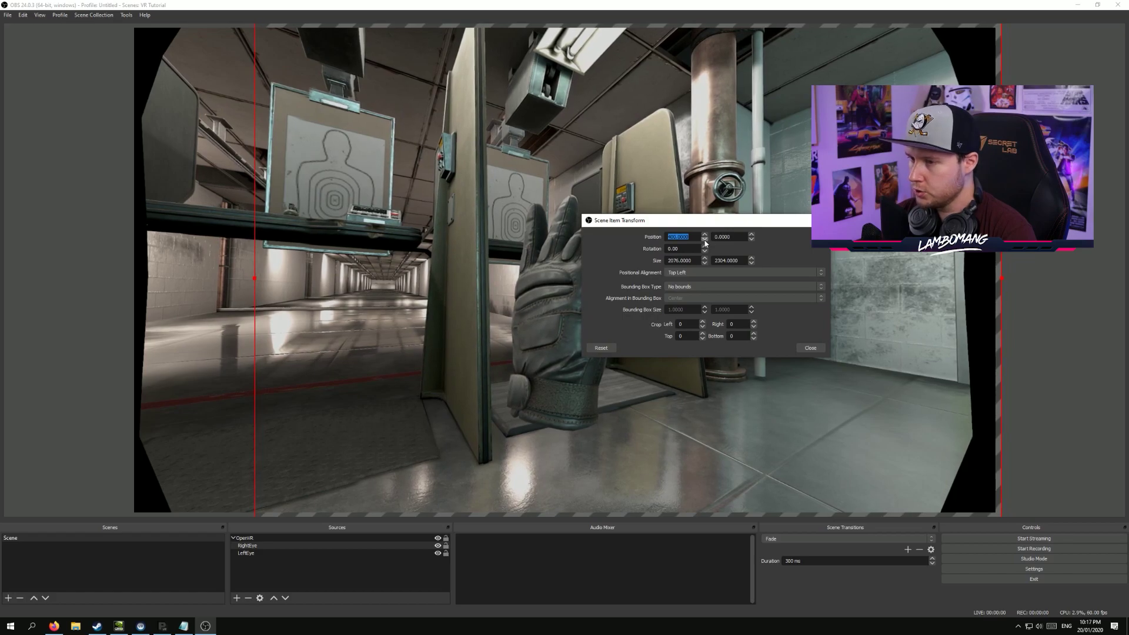
left_click(705, 241)
left_click(705, 240)
left_click(705, 240)
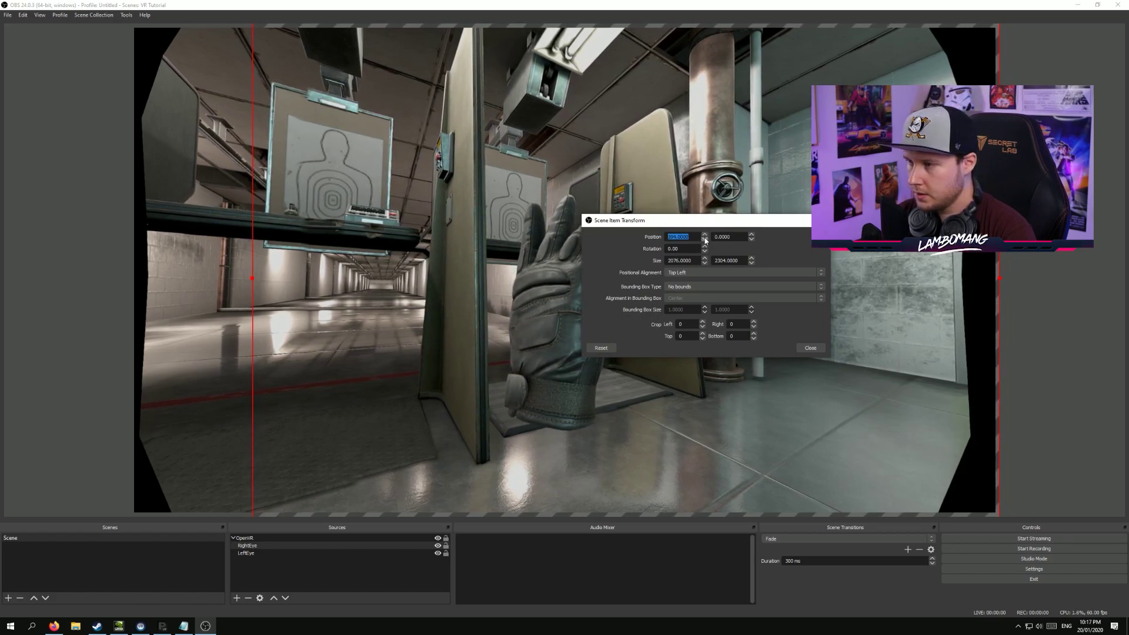
left_click(705, 234)
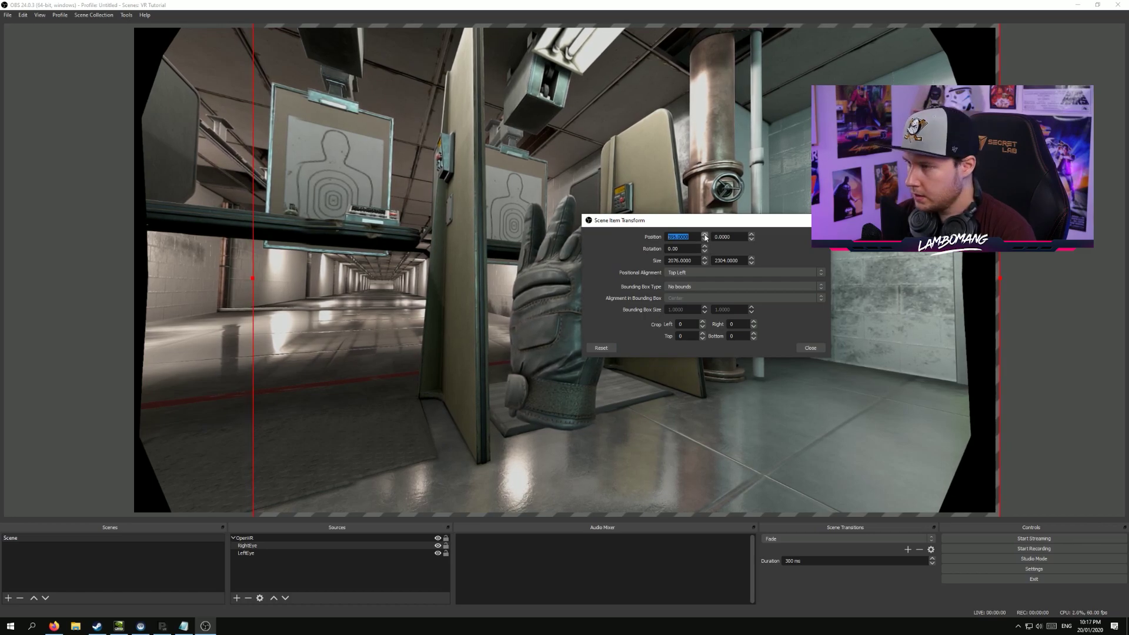
left_click(810, 348)
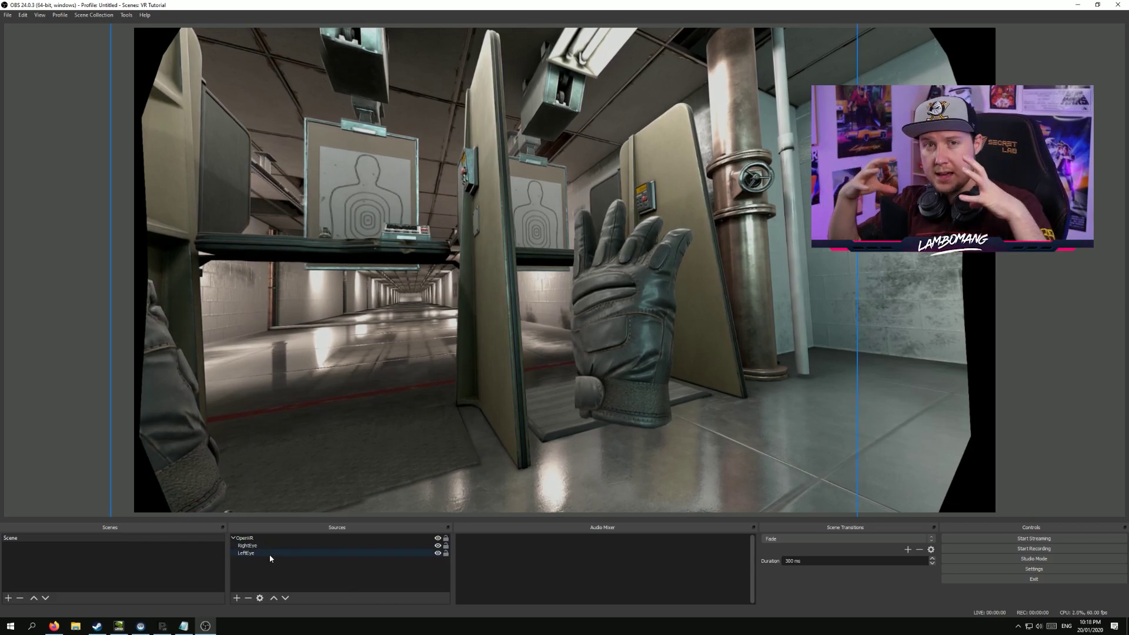
left_click(267, 537)
left_click(234, 553)
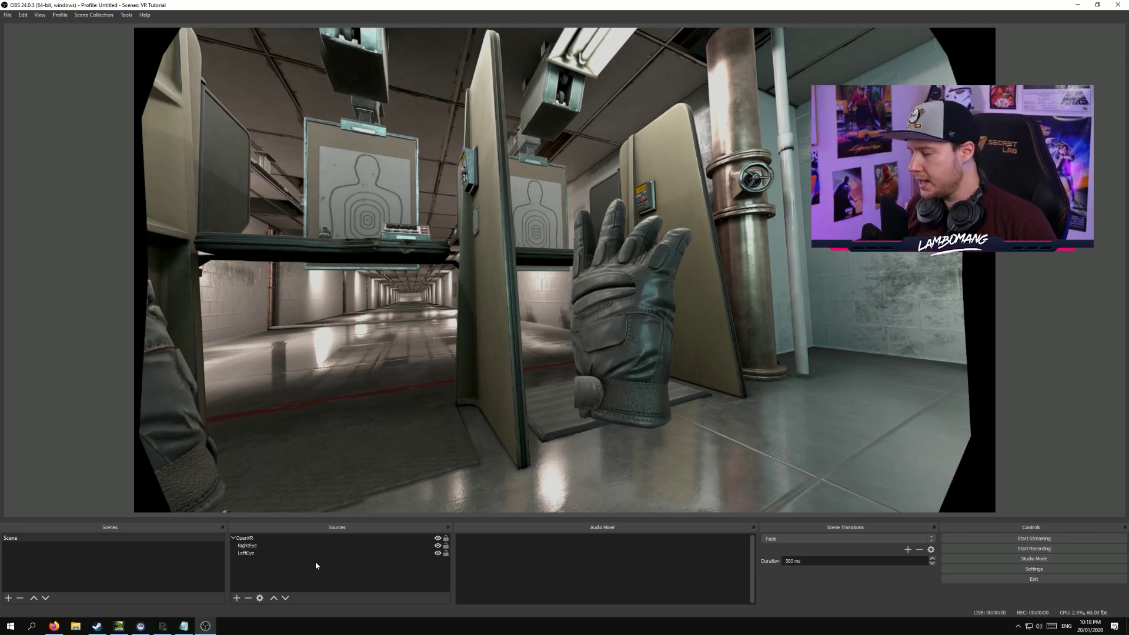
left_click(267, 563)
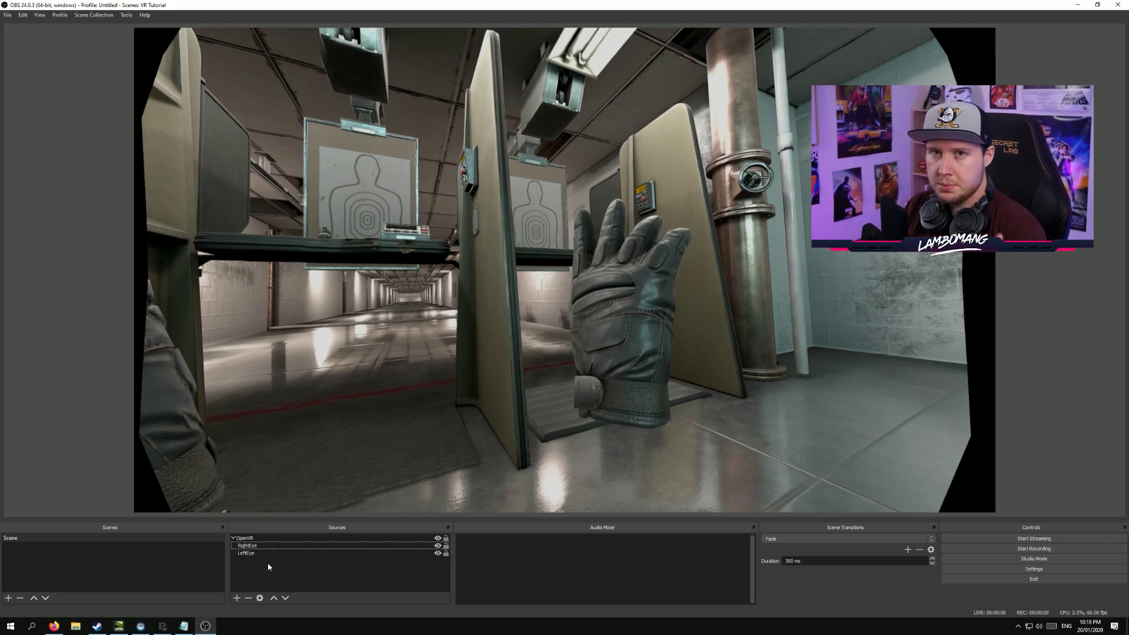
left_click(247, 539)
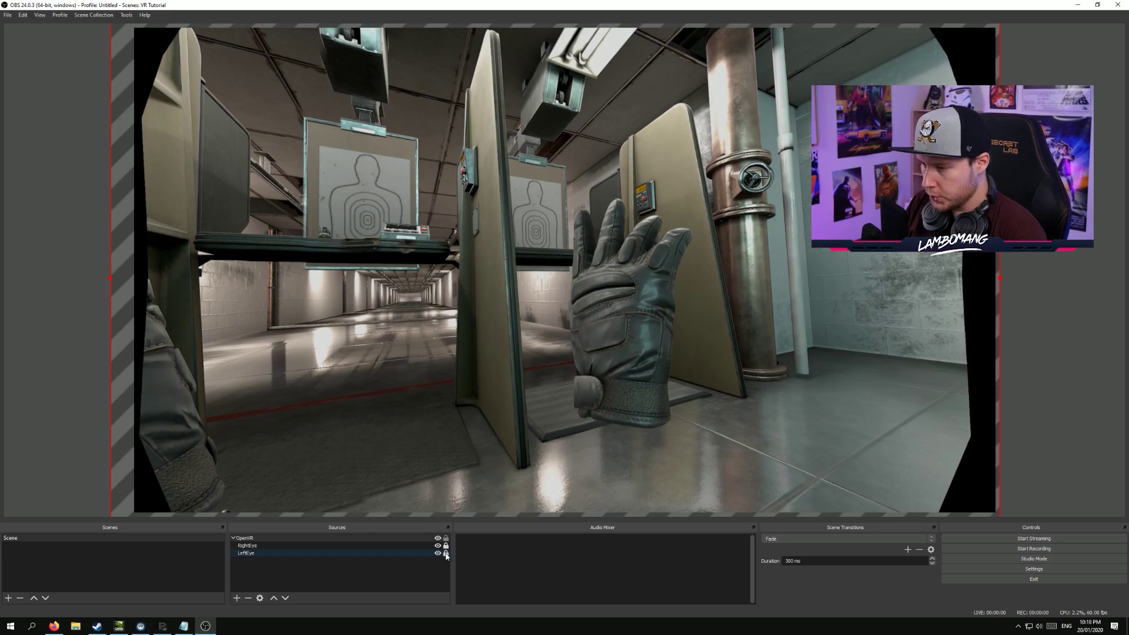
left_click(270, 546)
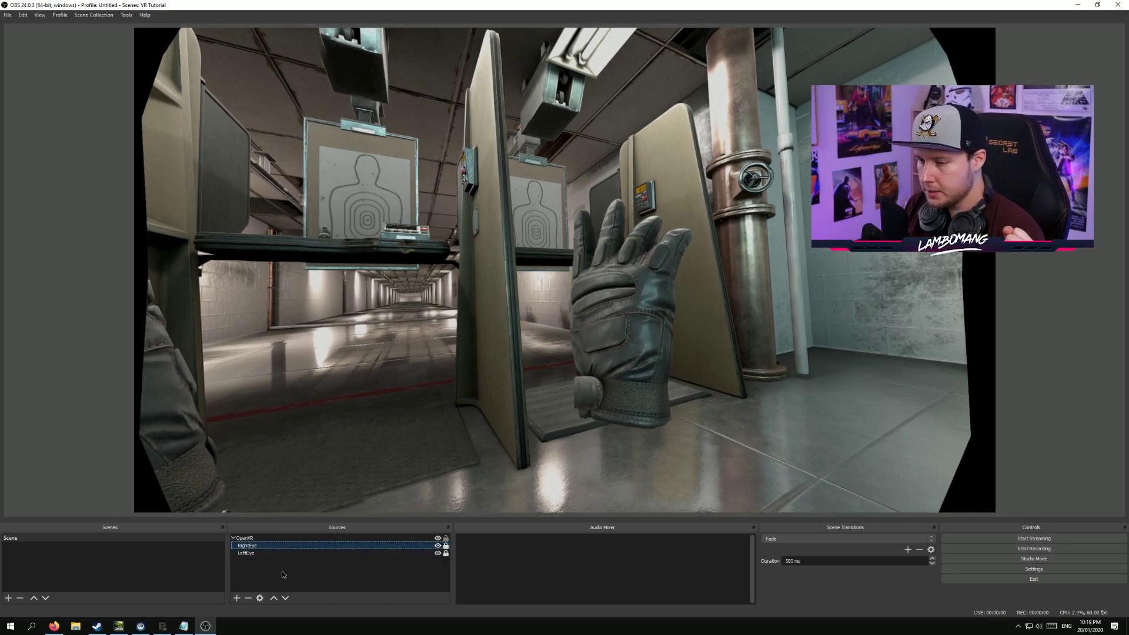
left_click(247, 539)
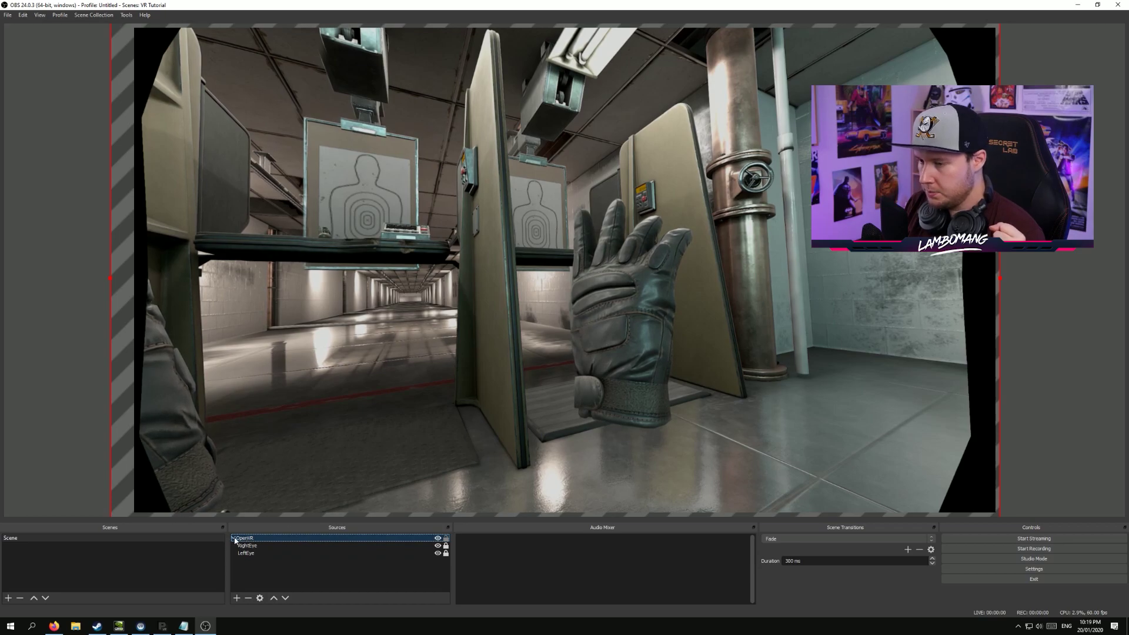
Collapse the OpenVR group, stretch its view wider leftward, and shift it up and left
left_click(234, 539)
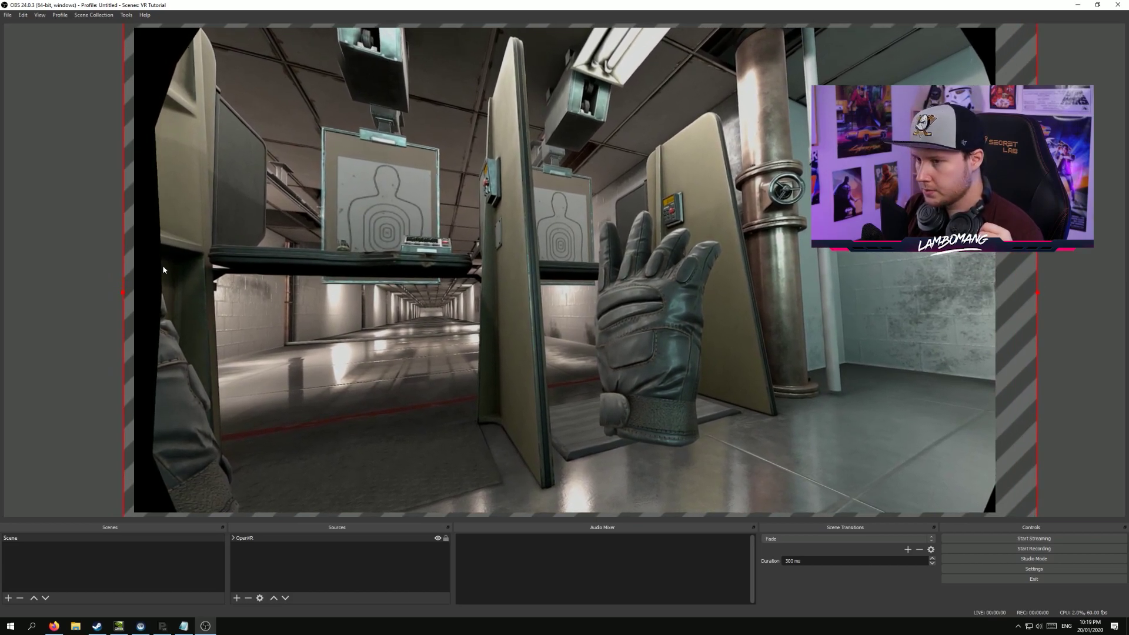
left_click_drag(122, 295, 91, 298)
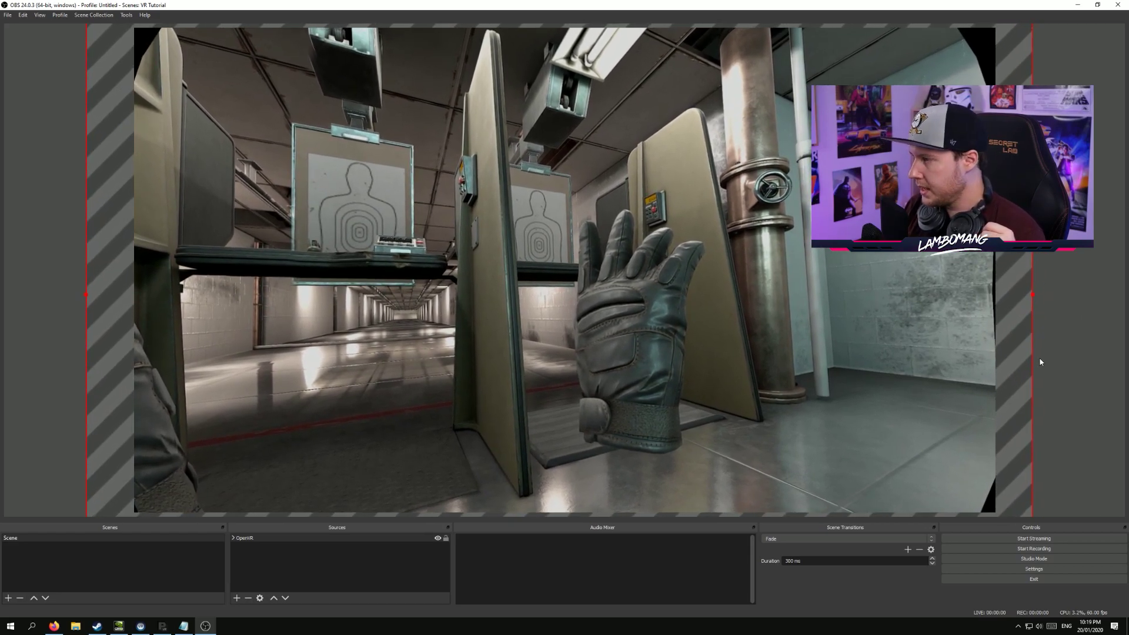
left_click_drag(1030, 295, 1065, 298)
left_click_drag(95, 309, 63, 317)
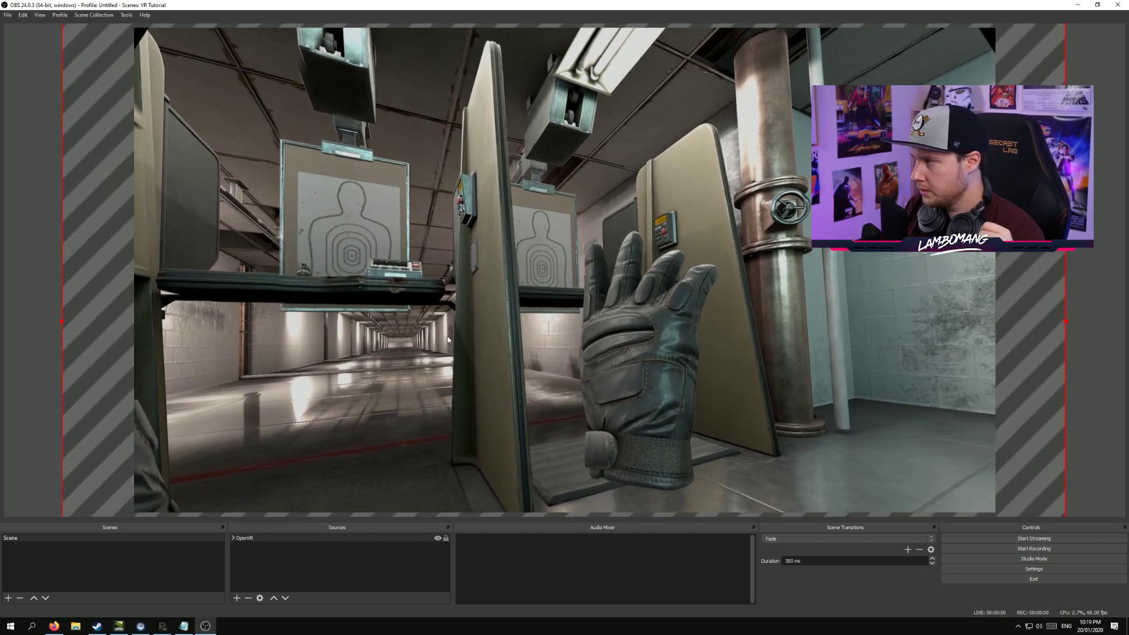
left_click_drag(462, 337, 455, 287)
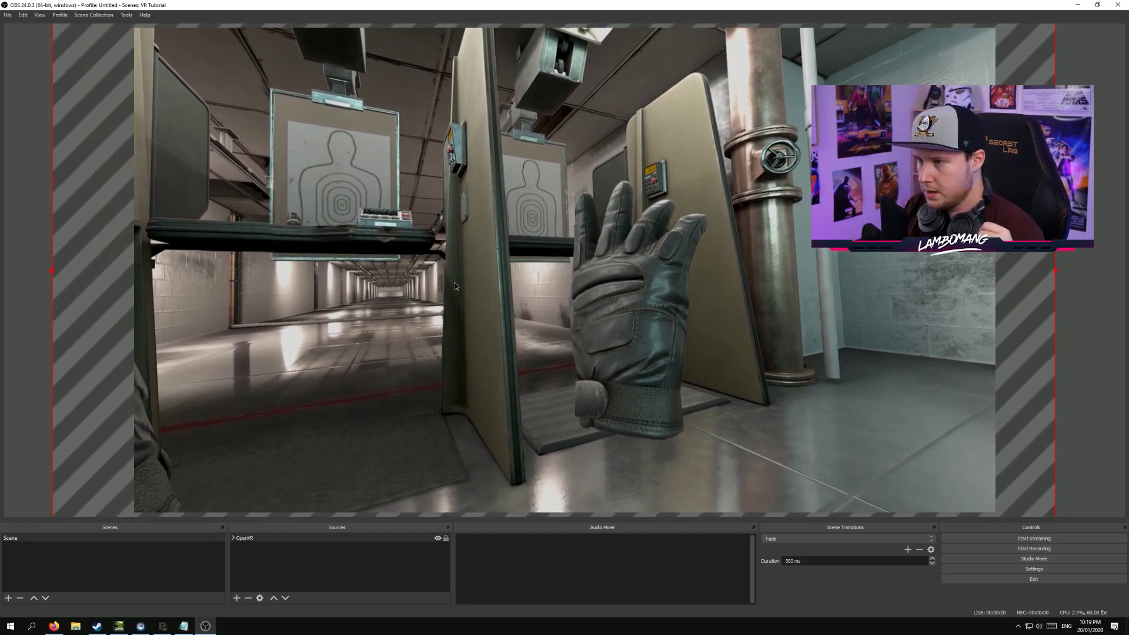
left_click(30, 294)
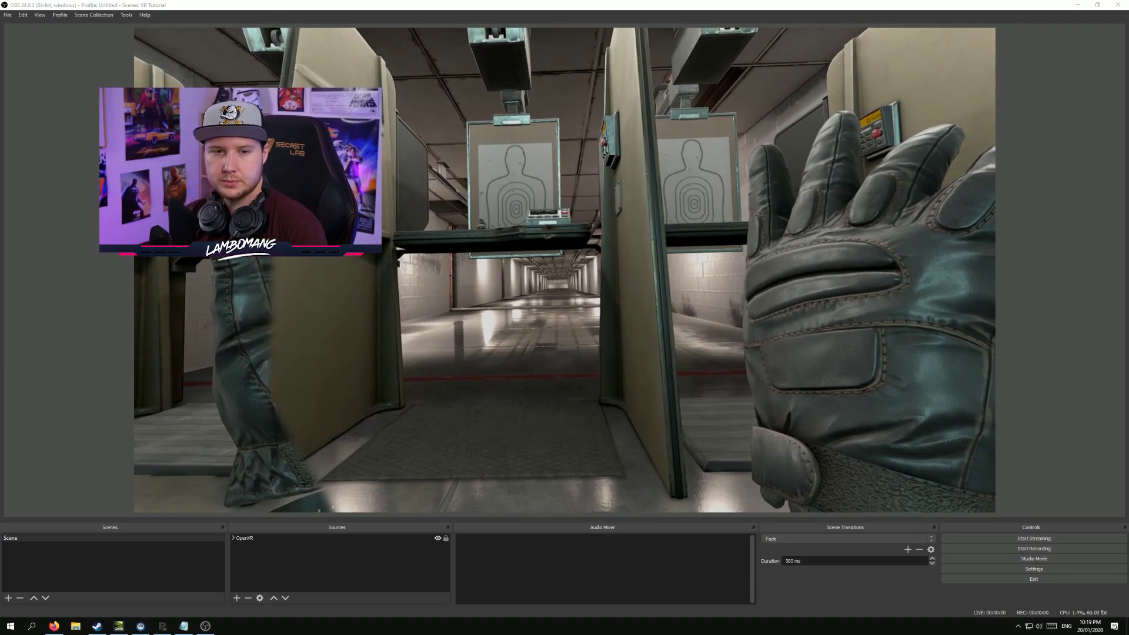
left_click(1045, 244)
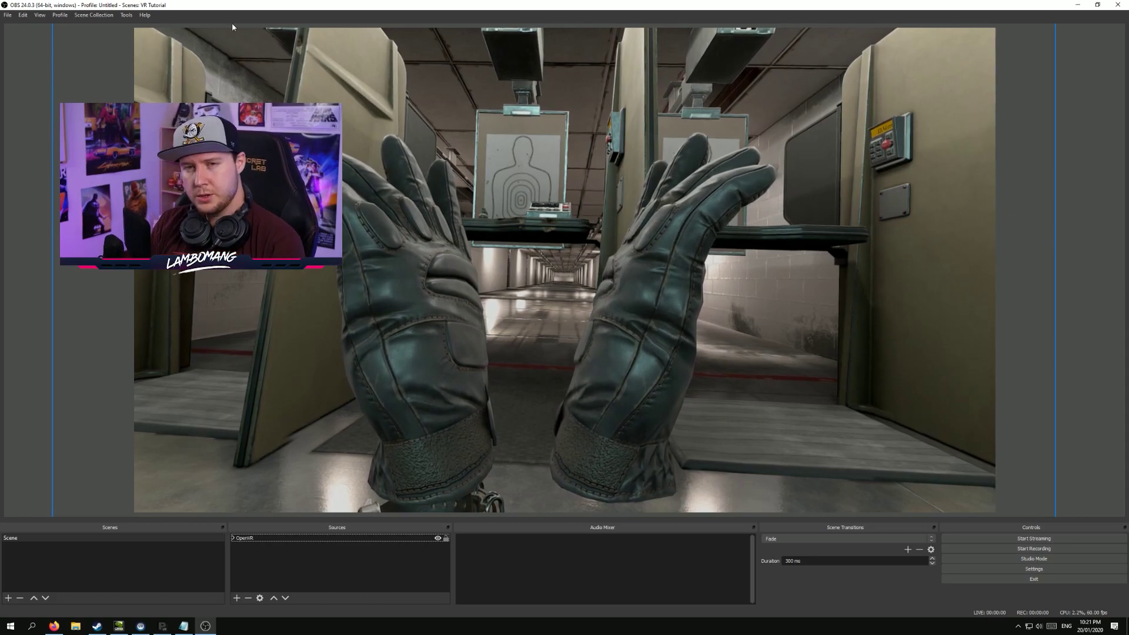
key("alt+Tab")
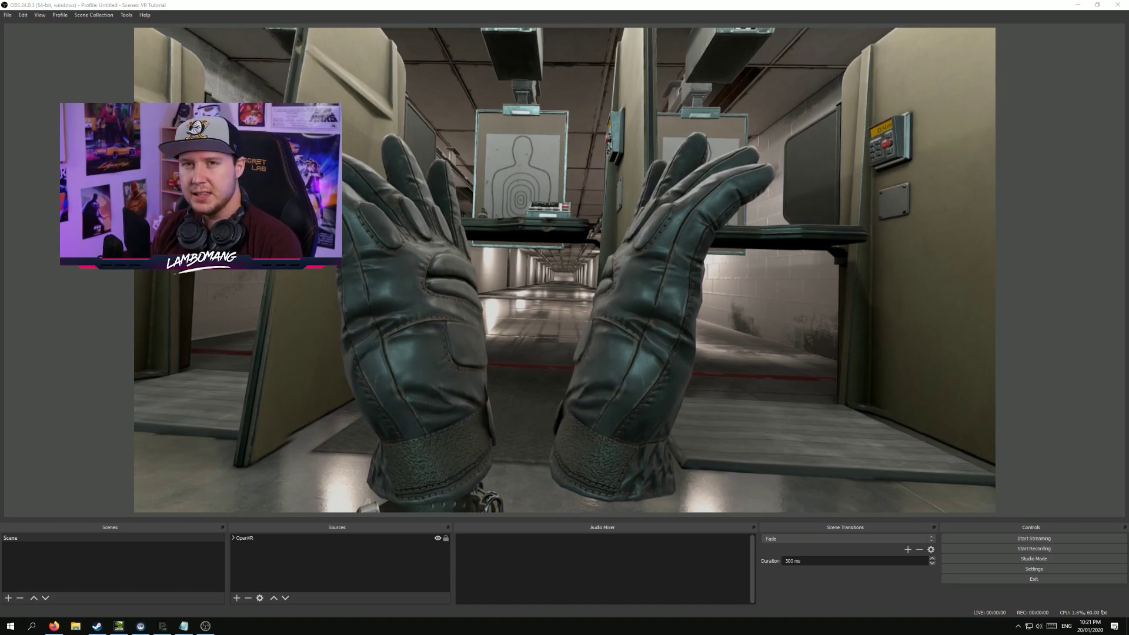
left_click(719, 296)
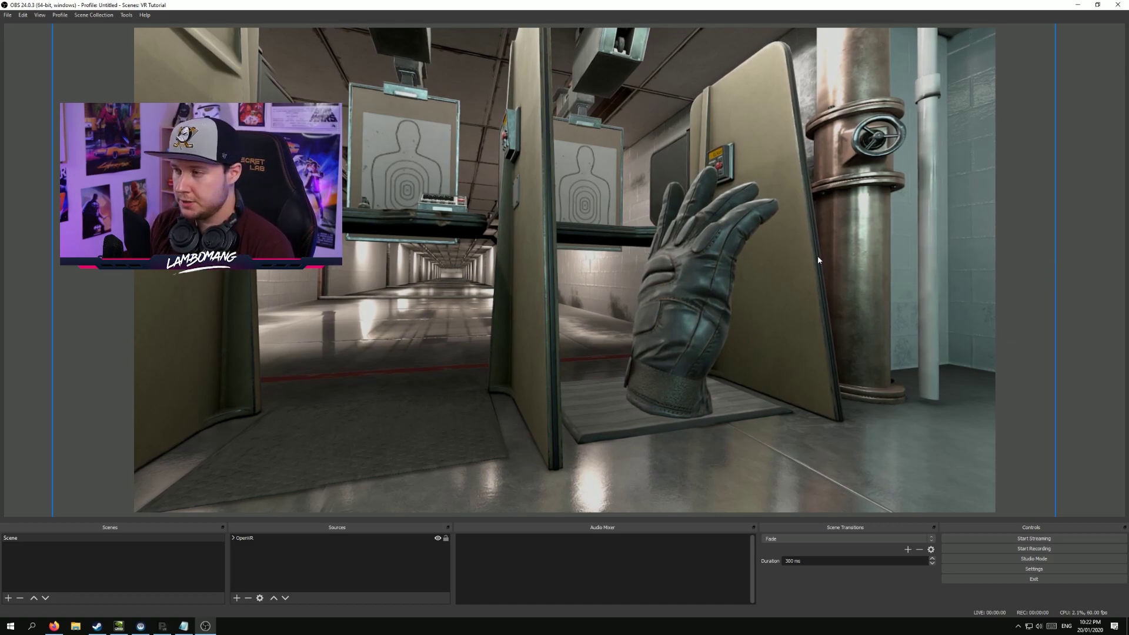
Enlarge the OpenVR view past the canvas edges and move it up and left
left_click(302, 538)
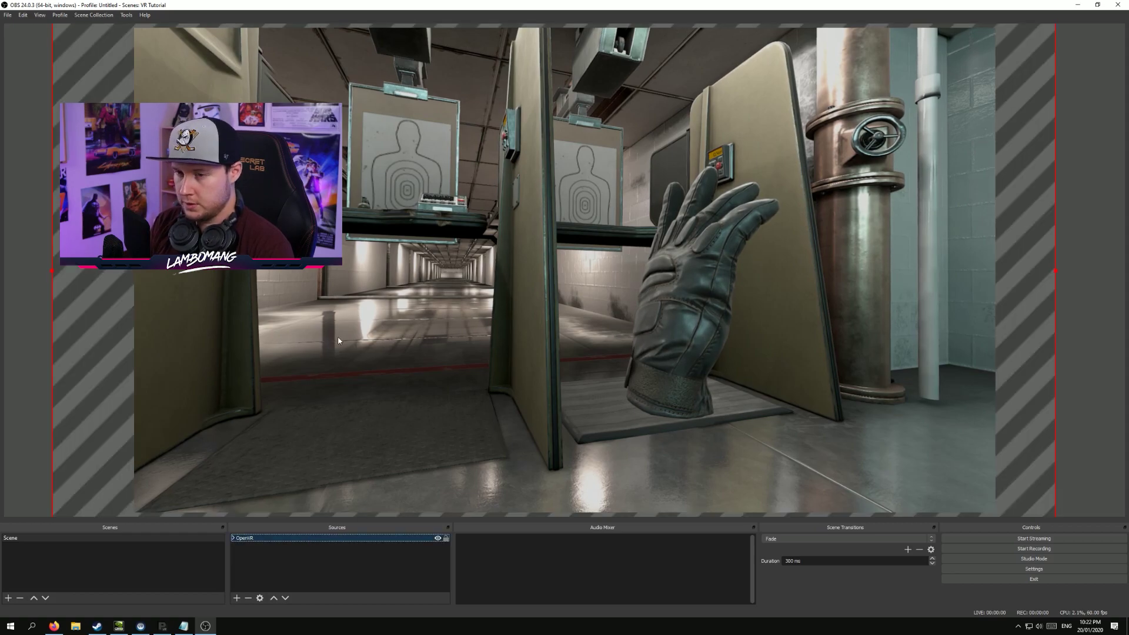
left_click_drag(1056, 270, 1128, 291)
left_click_drag(770, 359, 694, 289)
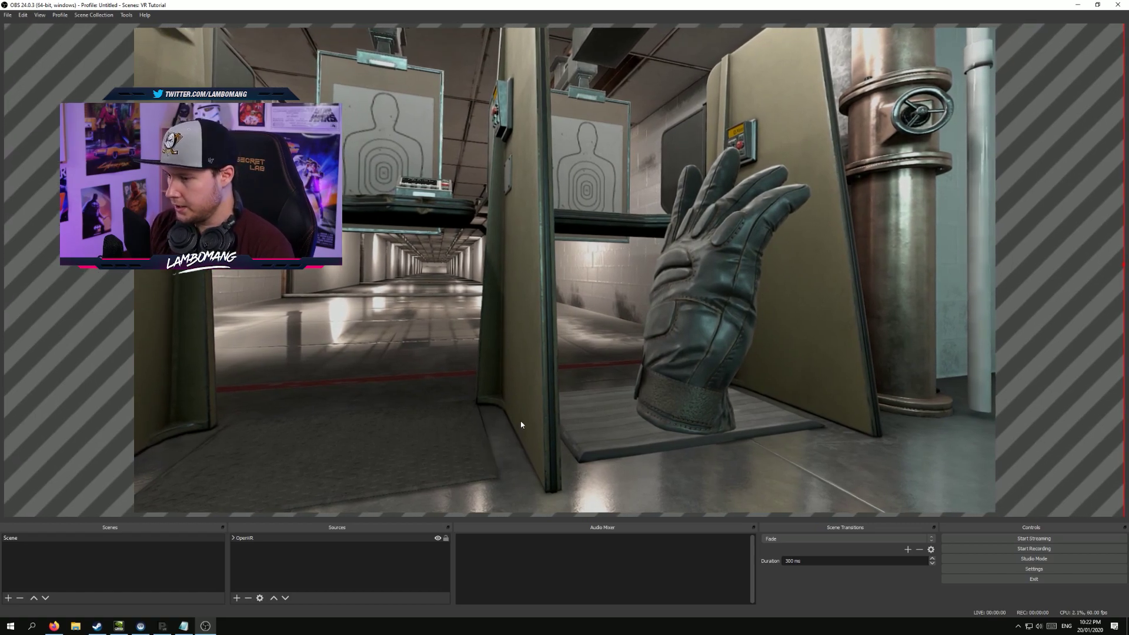
Fine-tune OpenVR to size 2347×2186 at position -276, -515 via Edit Transform
right_click(252, 538)
mouse_move(305, 452)
left_click(391, 454)
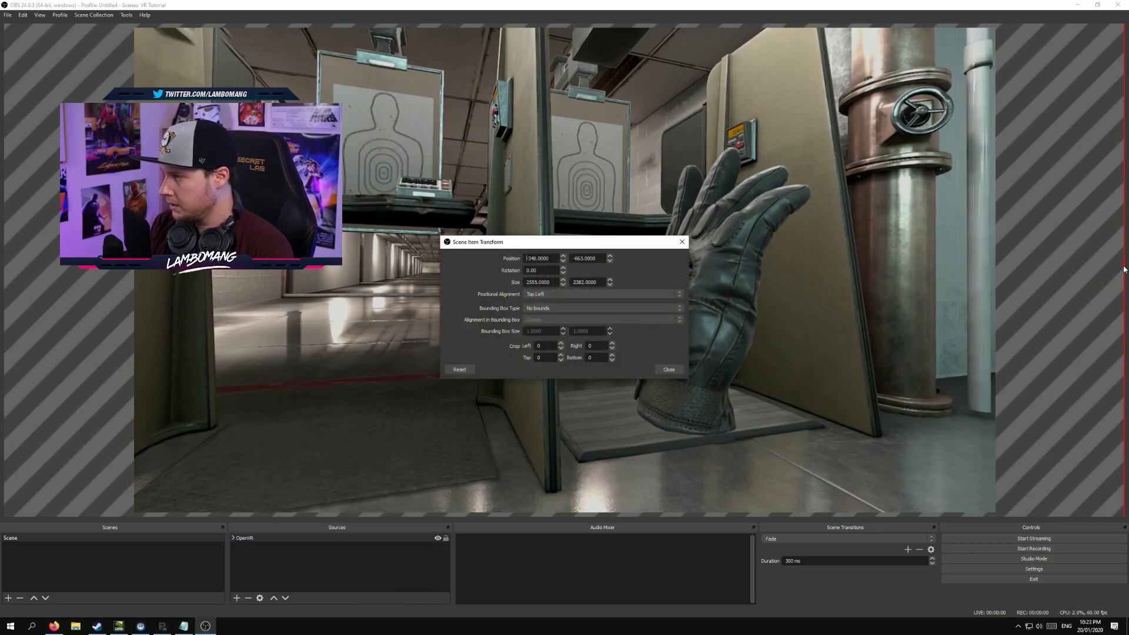
left_click_drag(1124, 269, 1101, 257)
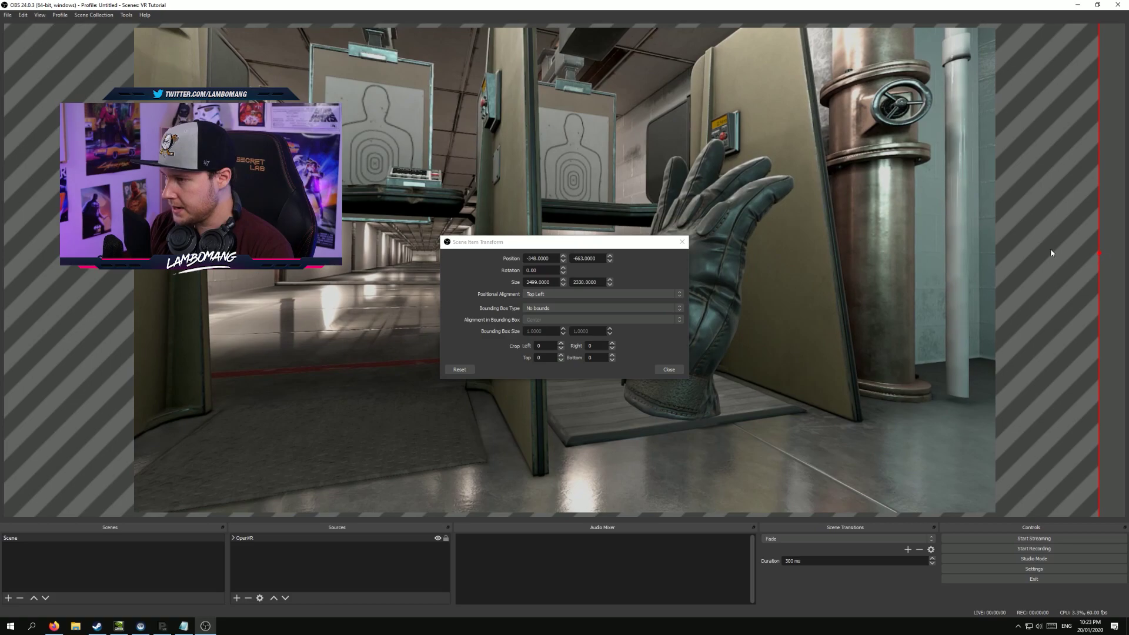
left_click_drag(695, 194, 739, 217)
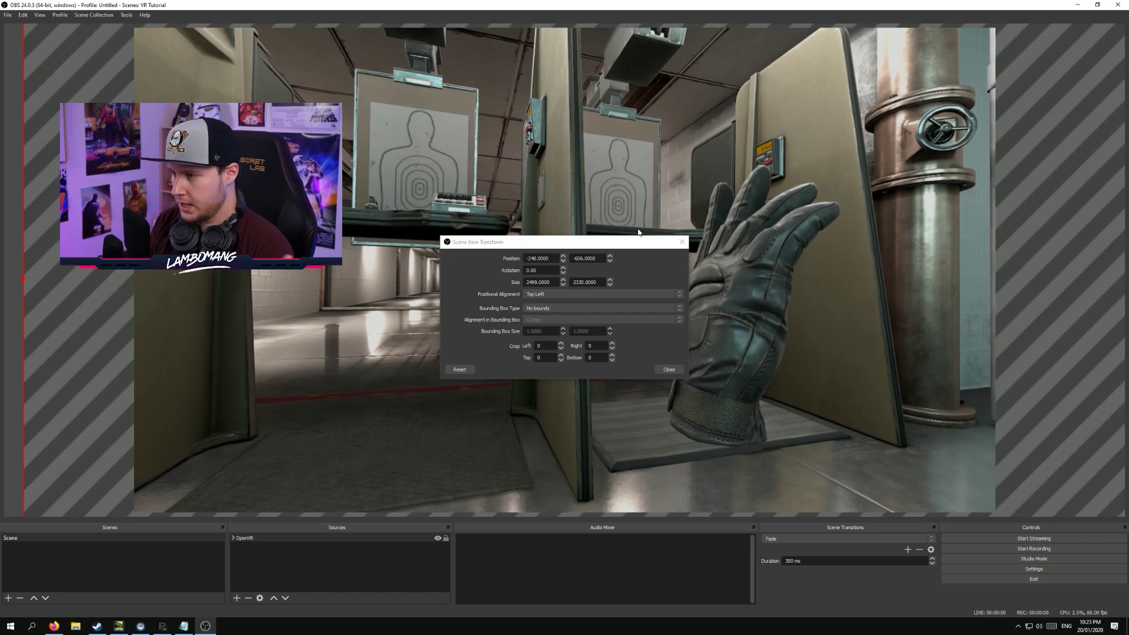
left_click_drag(552, 244, 555, 215)
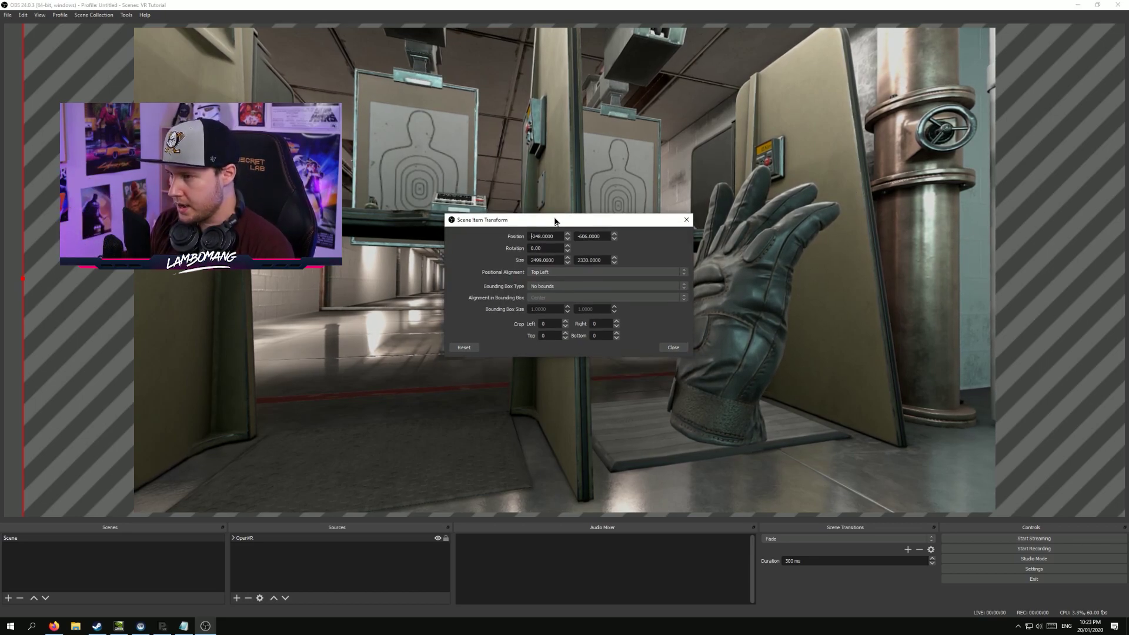
left_click_drag(1016, 285, 978, 288)
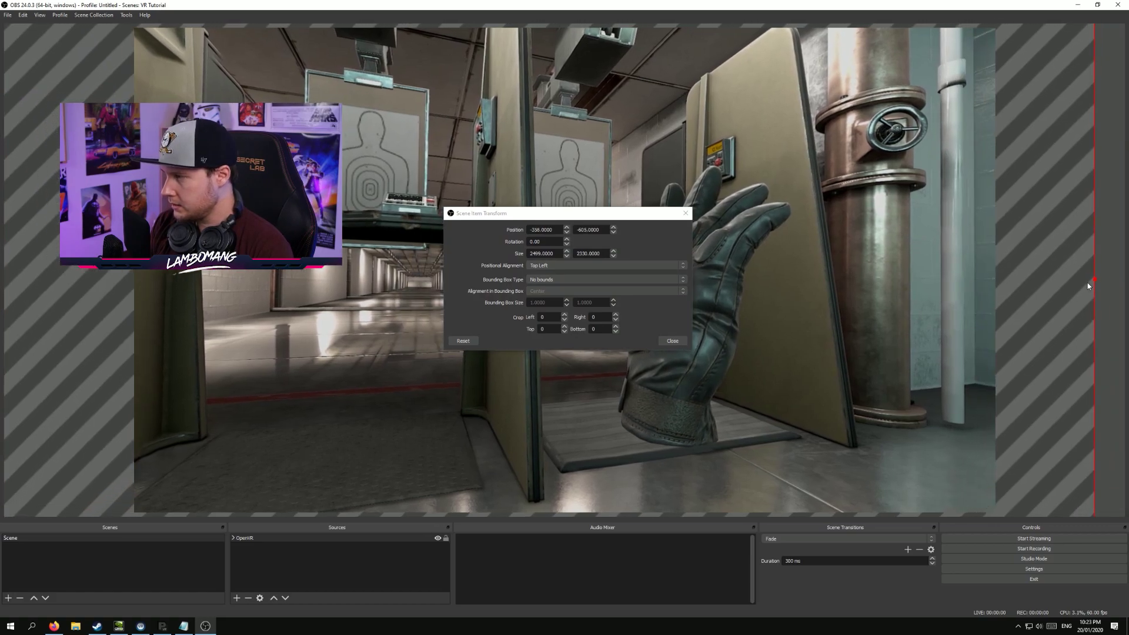
left_click_drag(1092, 281, 978, 278)
left_click_drag(771, 184, 859, 230)
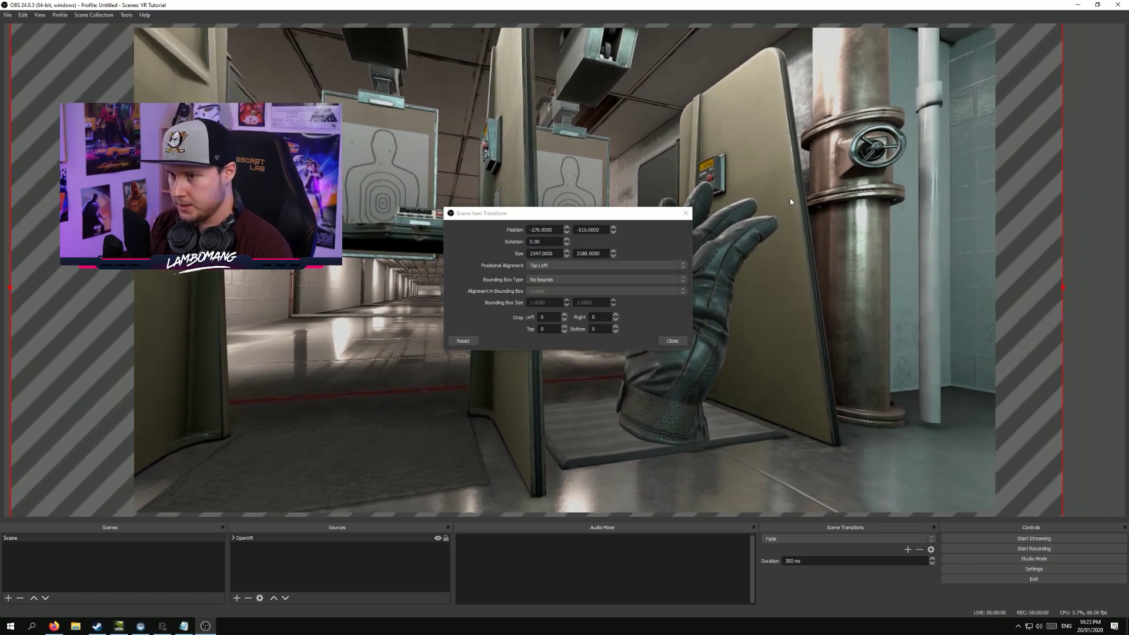
left_click(305, 561)
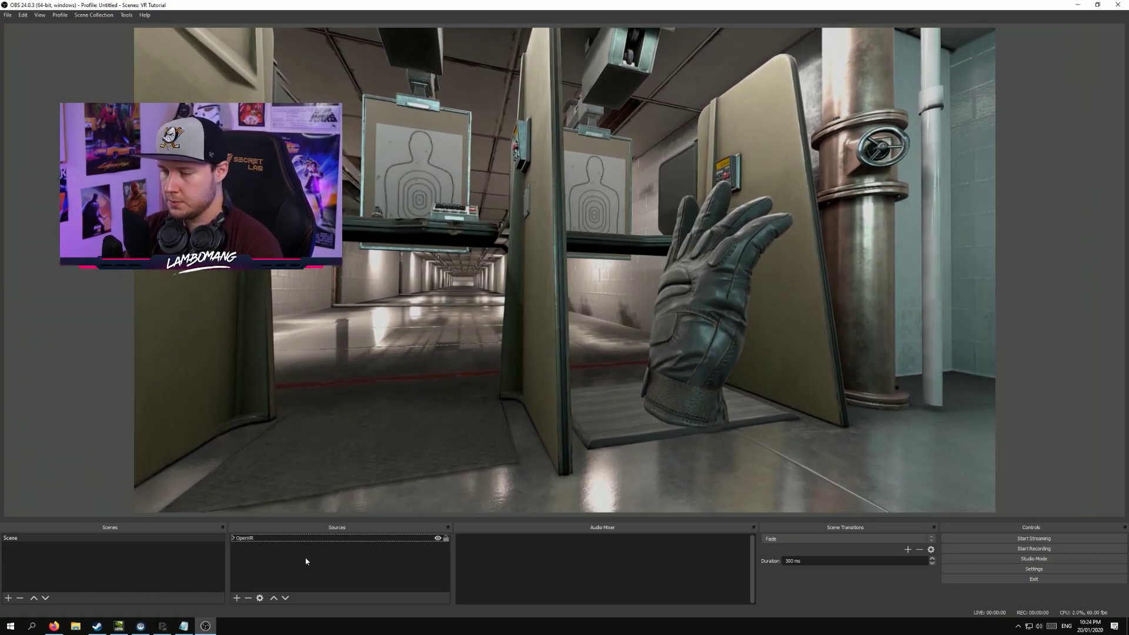
Add a Game Capture source set to capture the VR game's specific window, then hide it
left_click(236, 598)
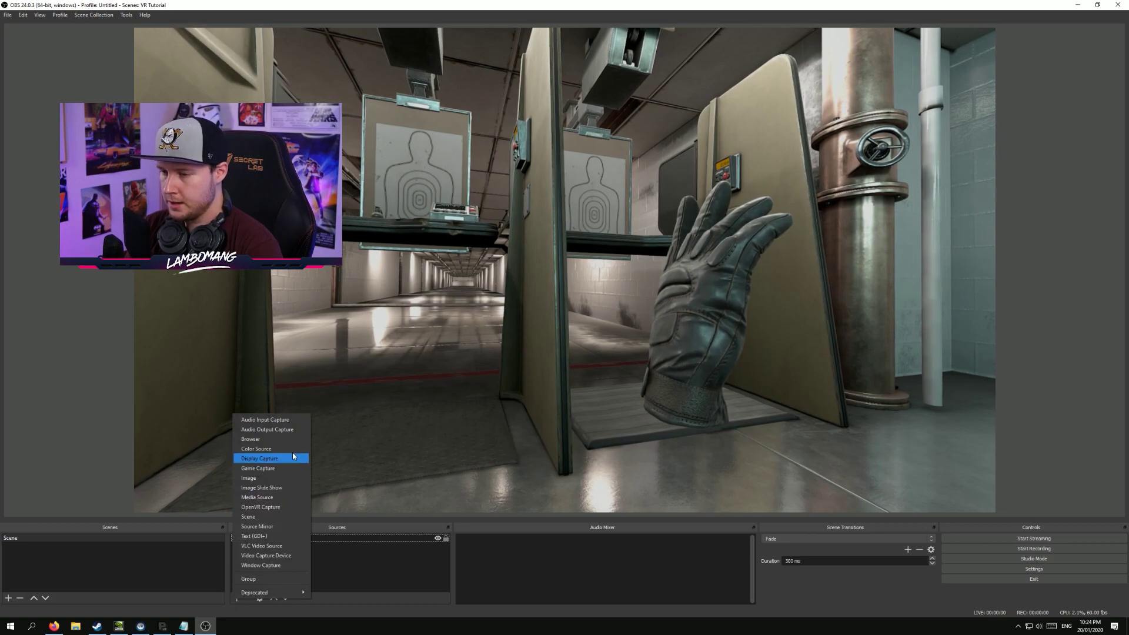
left_click(258, 468)
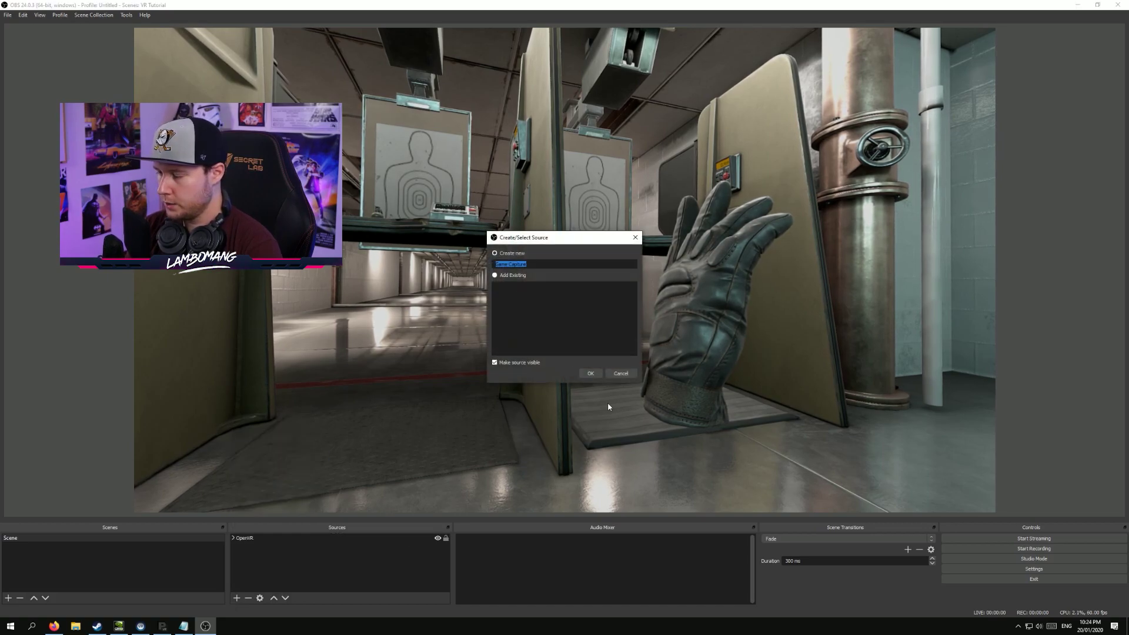
left_click(591, 373)
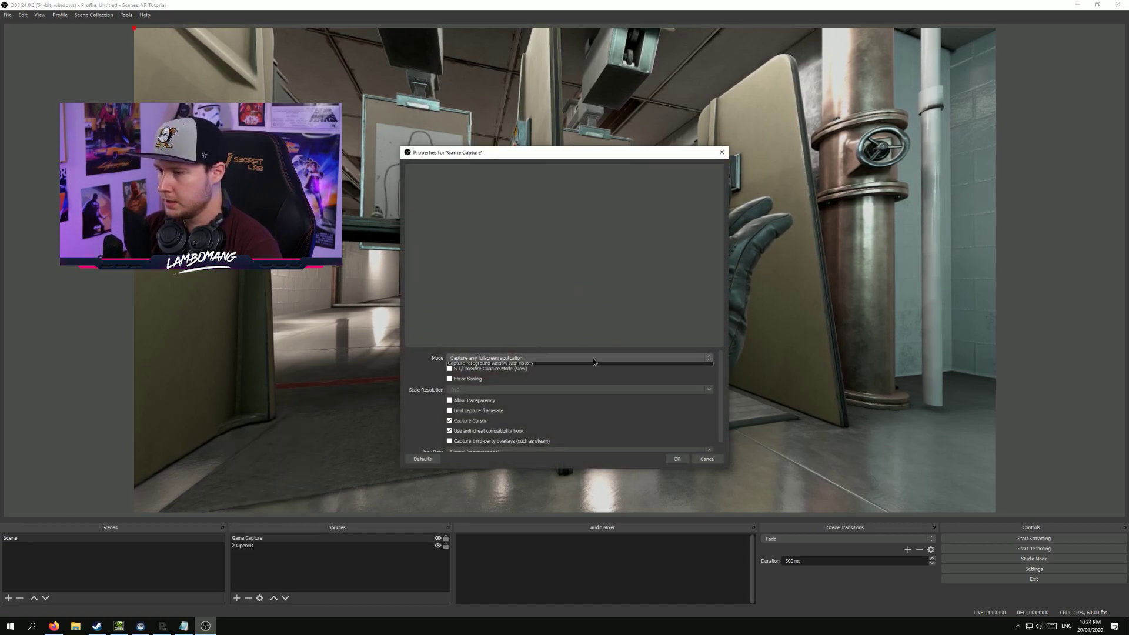
left_click(592, 359)
left_click(534, 371)
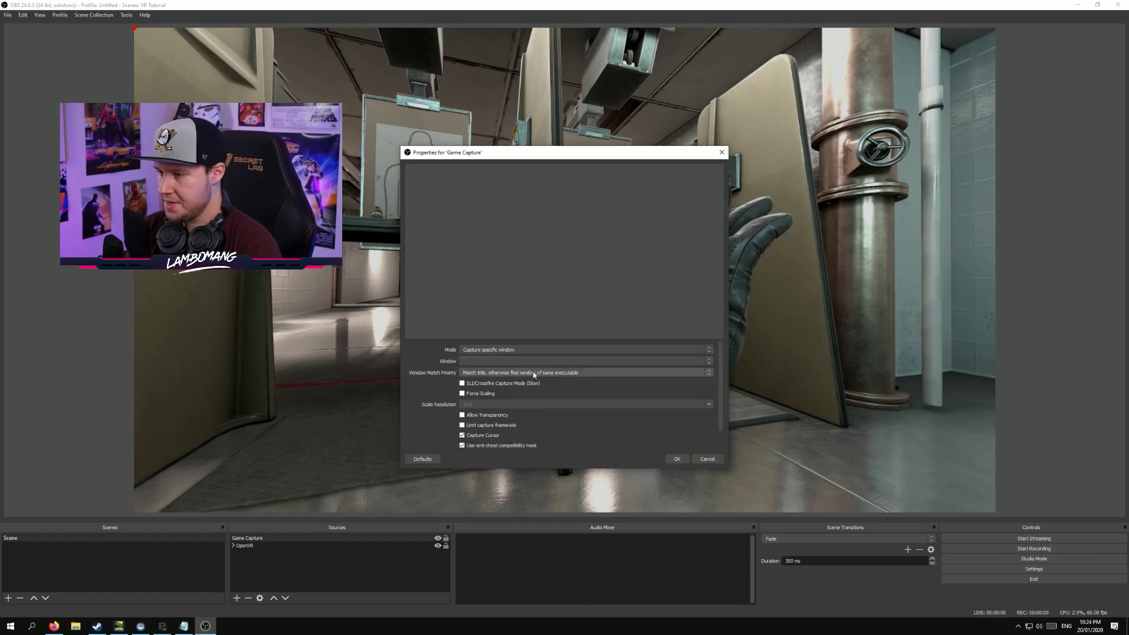
left_click(610, 361)
left_click(588, 396)
left_click(677, 459)
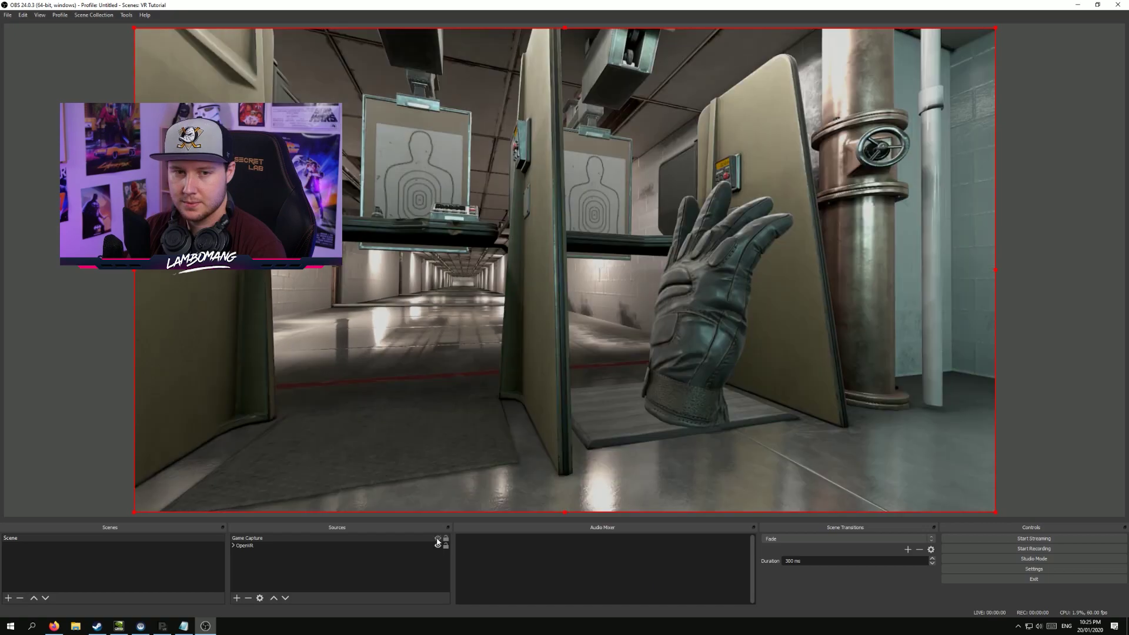
left_click(437, 538)
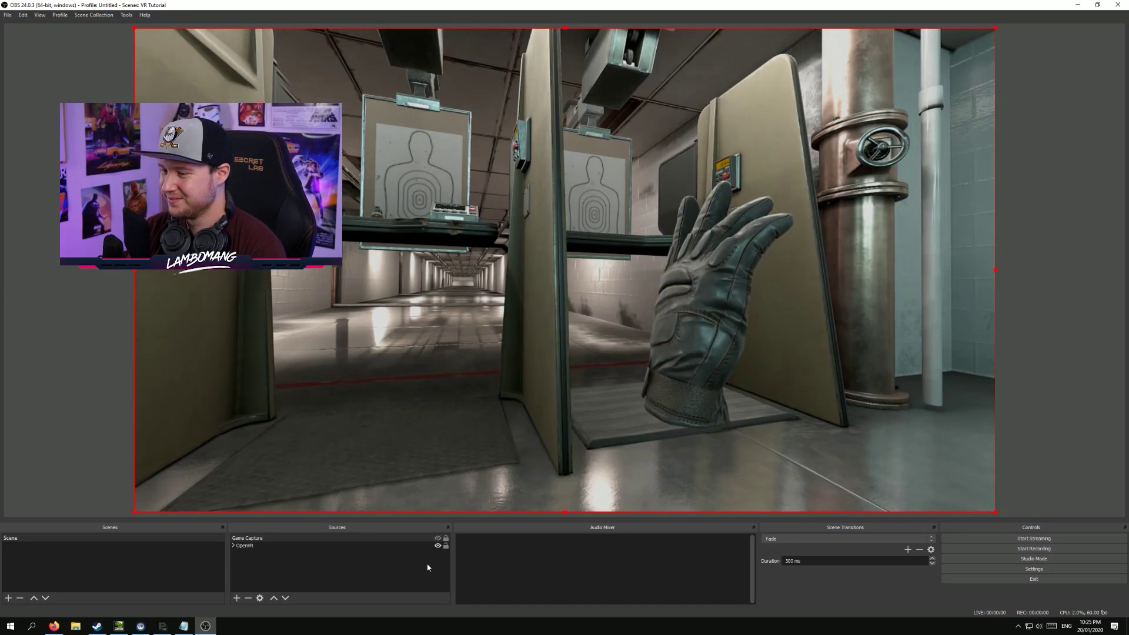
left_click(421, 578)
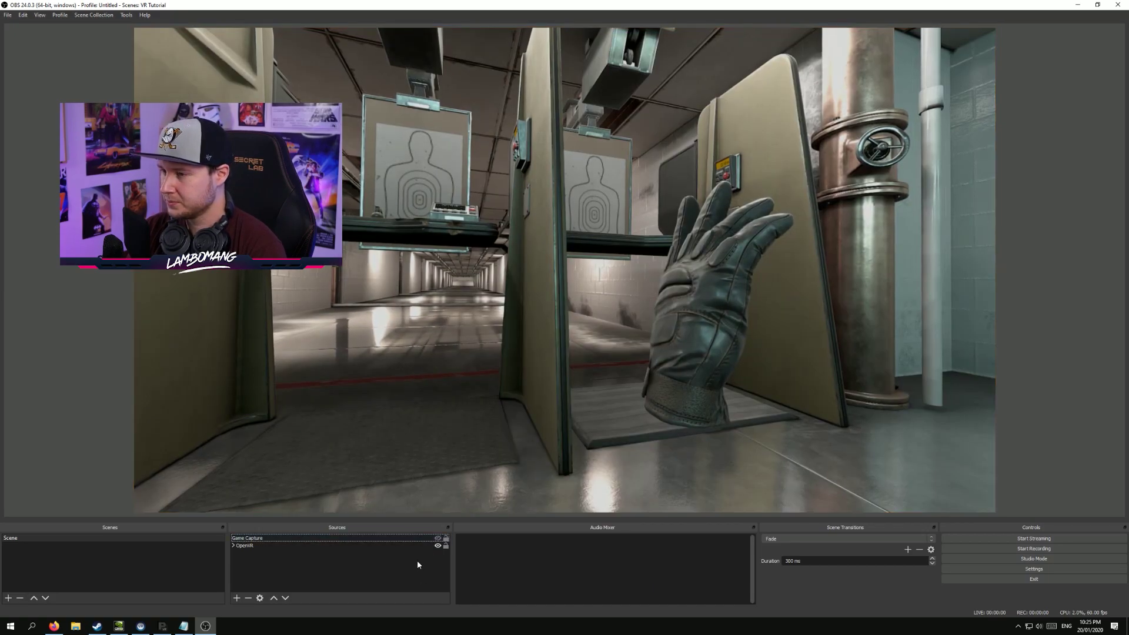